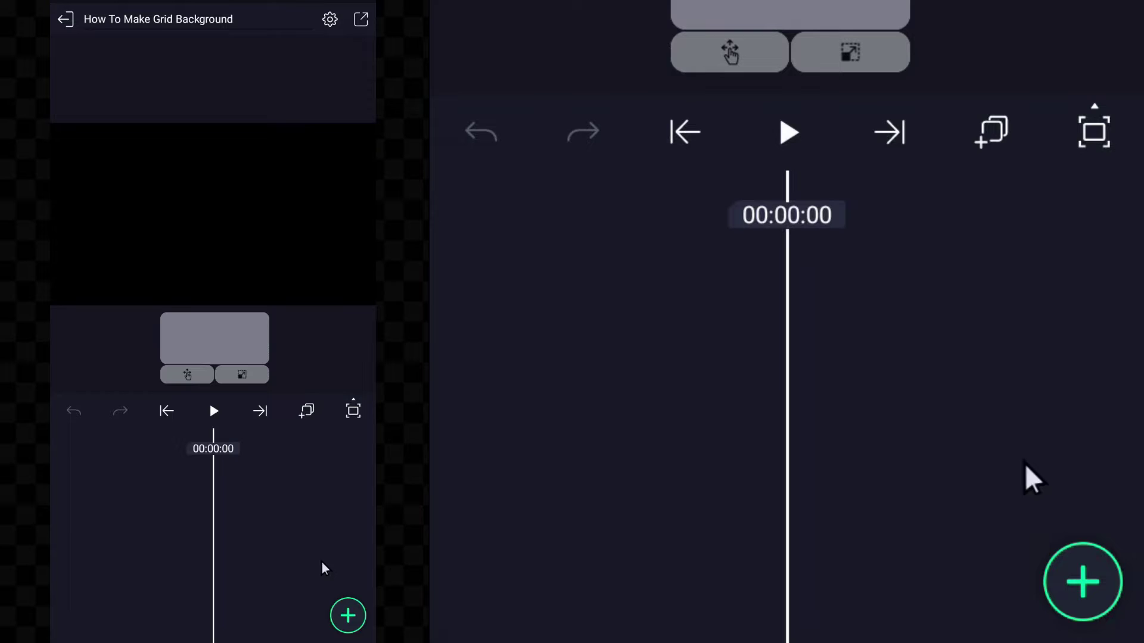
# Add a rectangle shape to the empty composition and stretch it to the composition area.
pyautogui.click(349, 616)
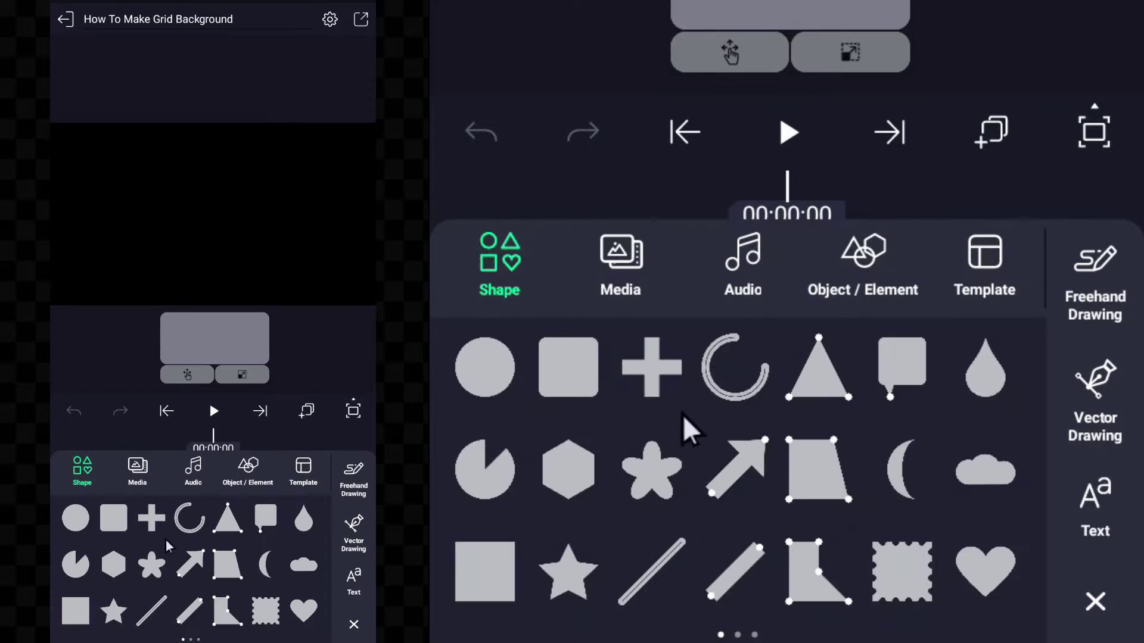
pyautogui.click(85, 618)
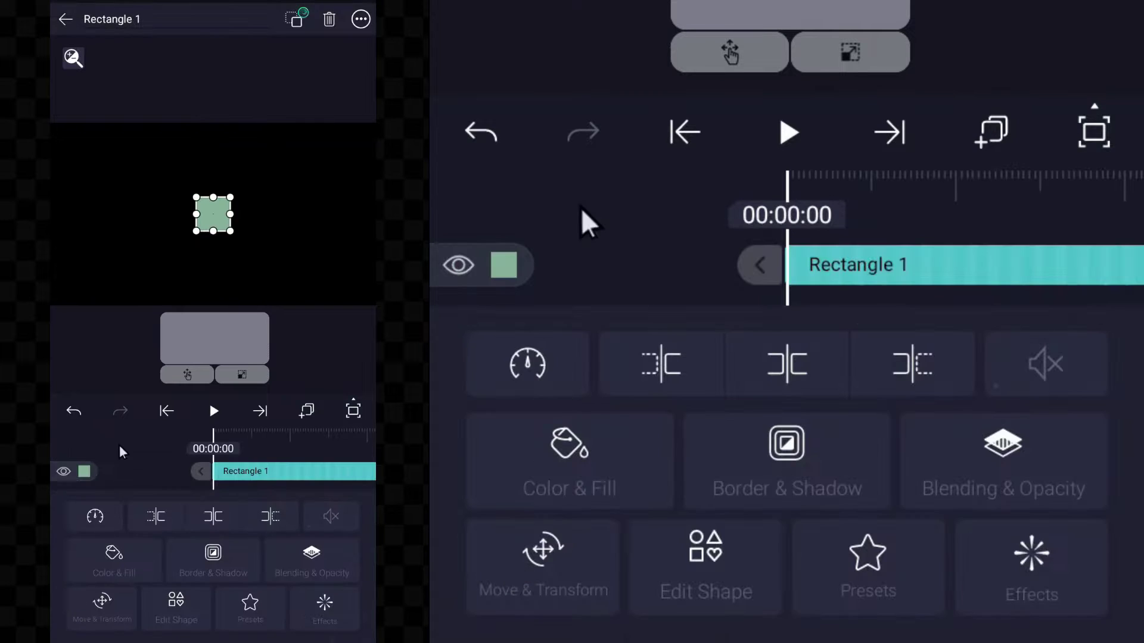
pyautogui.click(362, 21)
pyautogui.click(317, 206)
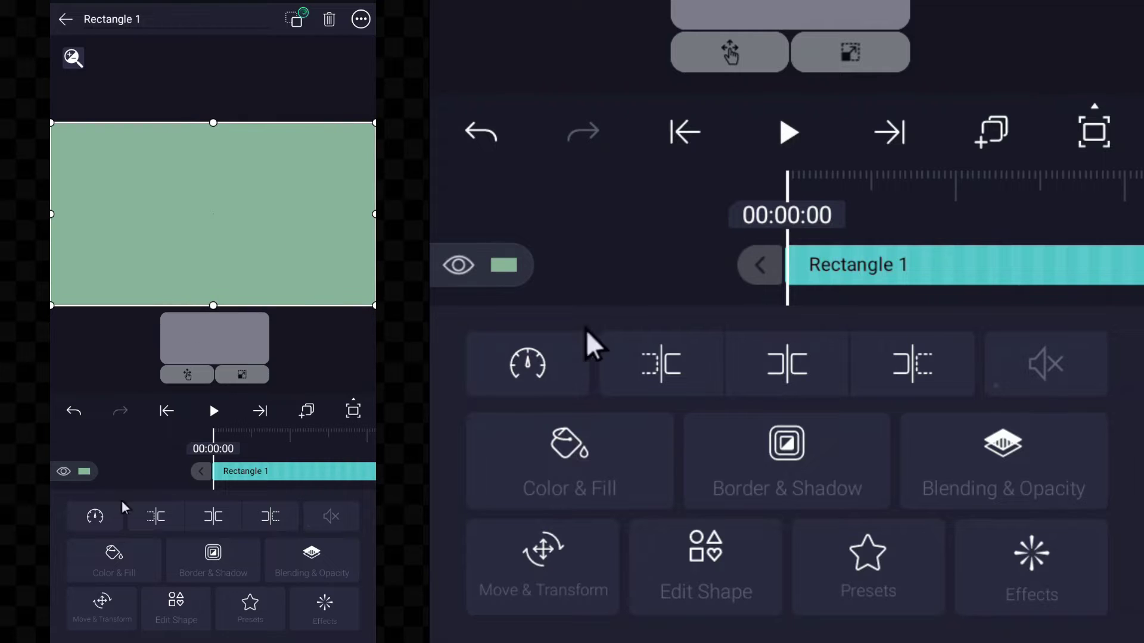
# Fill the full-frame rectangle with black (#000000) and rename its layer BG.
pyautogui.click(573, 466)
pyautogui.click(834, 530)
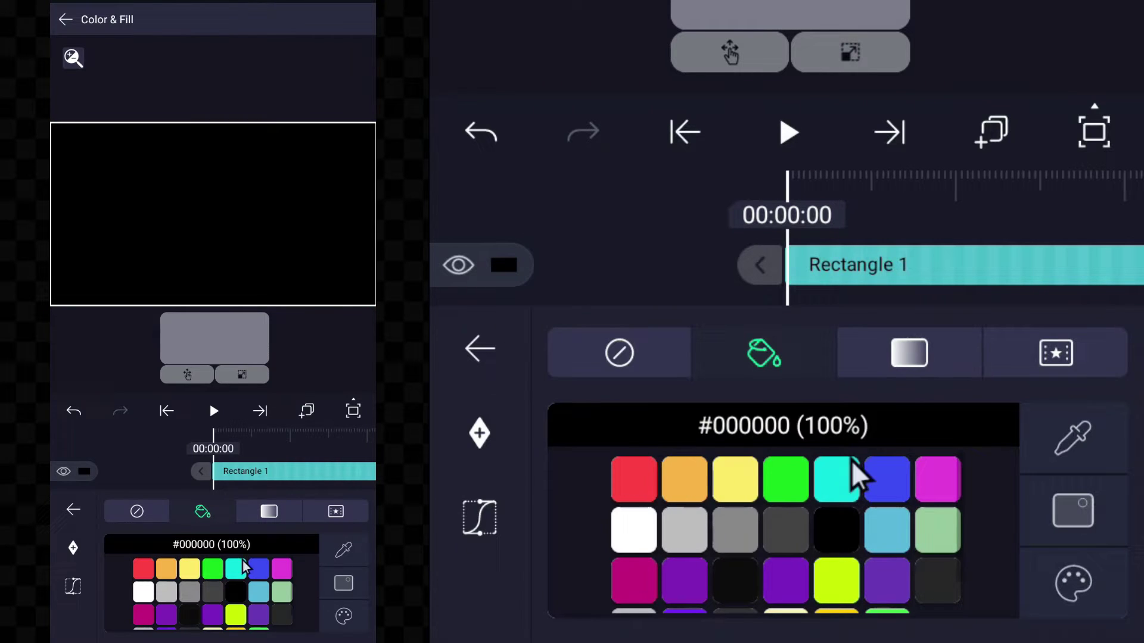
pyautogui.click(261, 467)
pyautogui.click(261, 466)
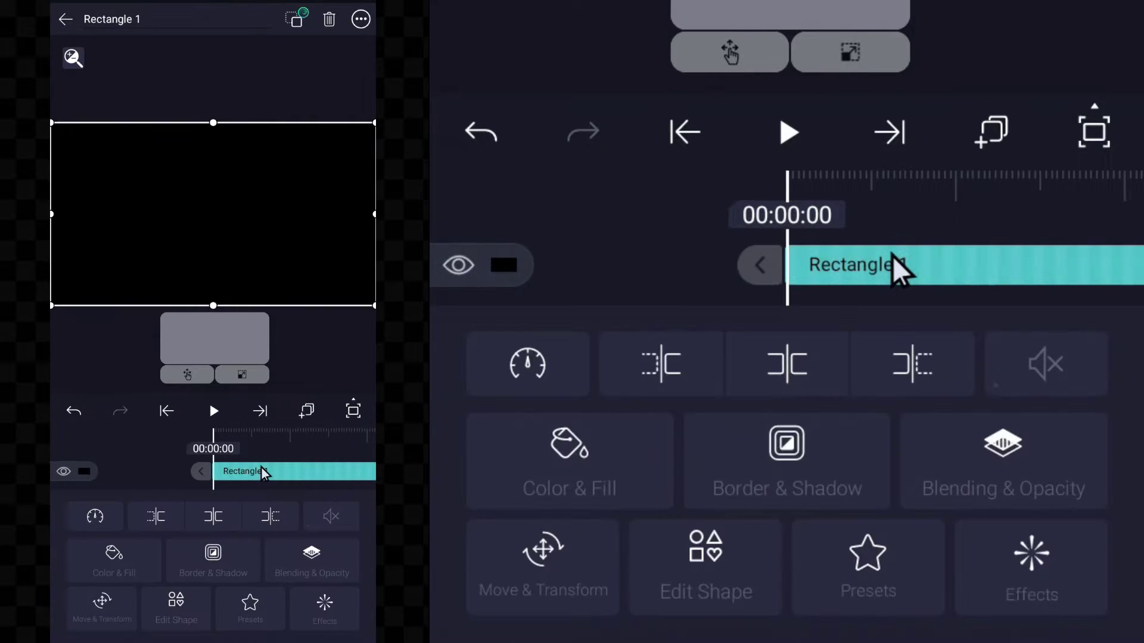
pyautogui.click(261, 467)
pyautogui.write('BG')
pyautogui.press('Return')
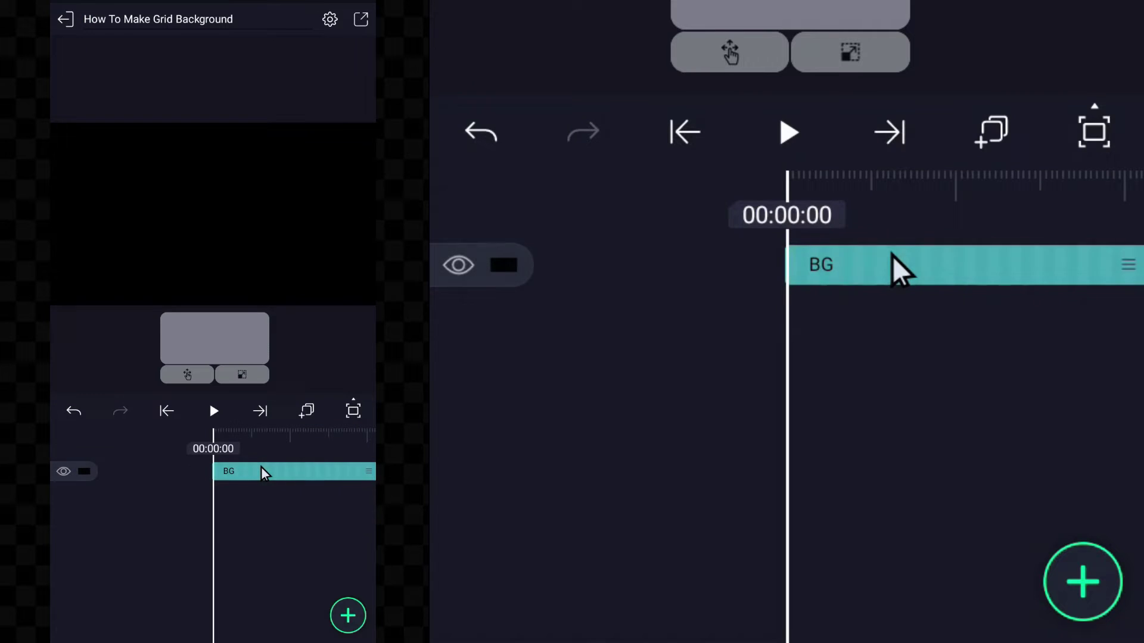
# Duplicate the BG layer and rename the copy Grid.
pyautogui.click(262, 473)
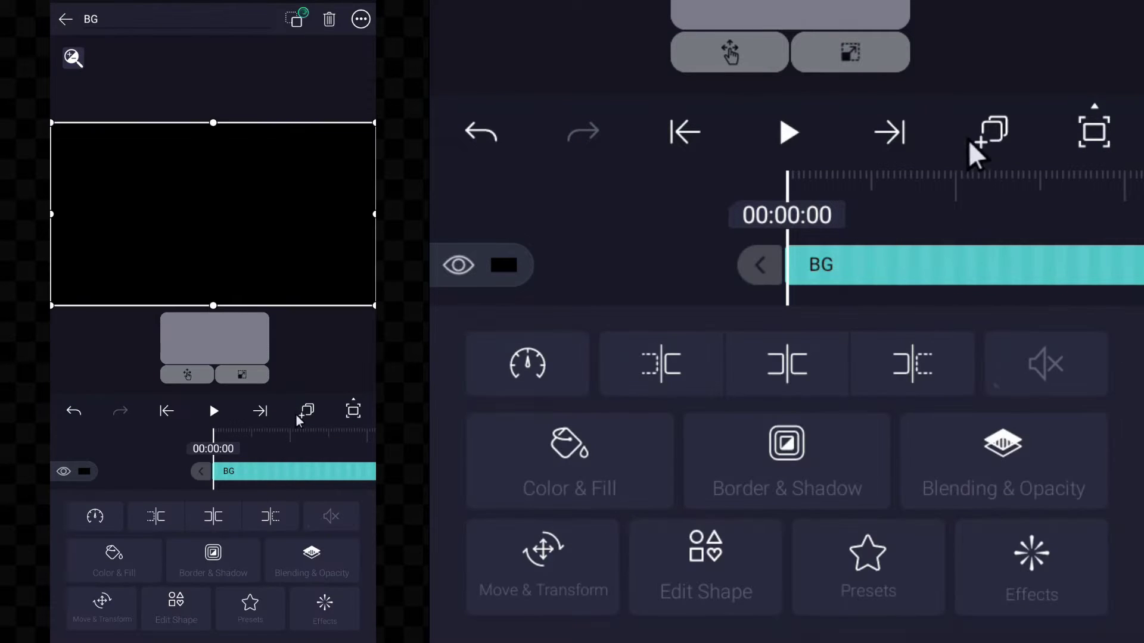
pyautogui.click(309, 412)
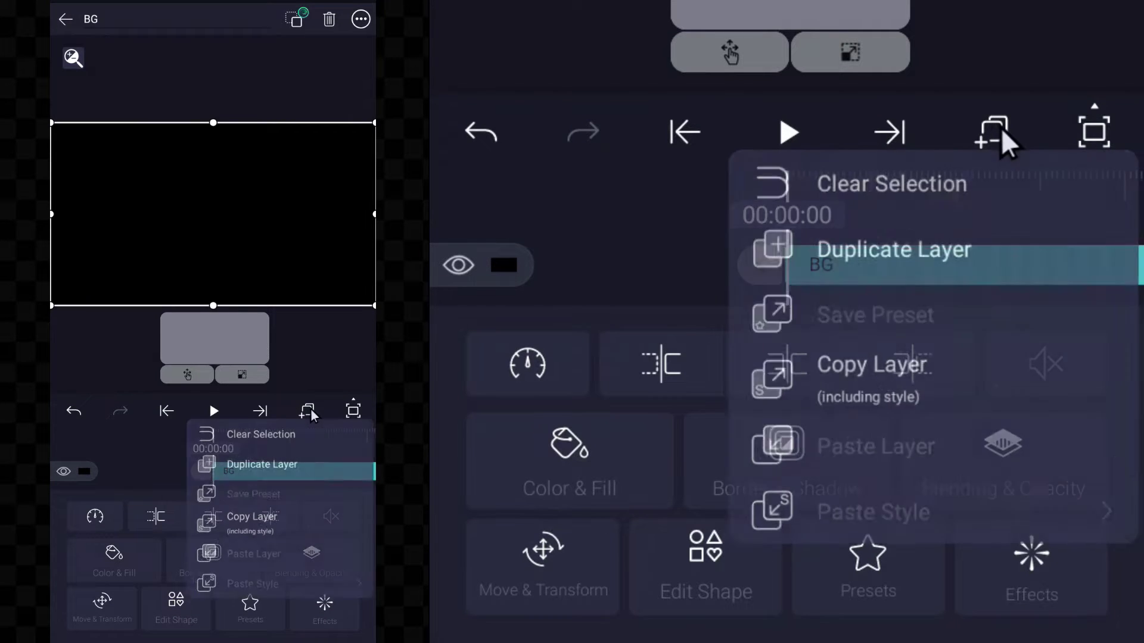
pyautogui.click(294, 468)
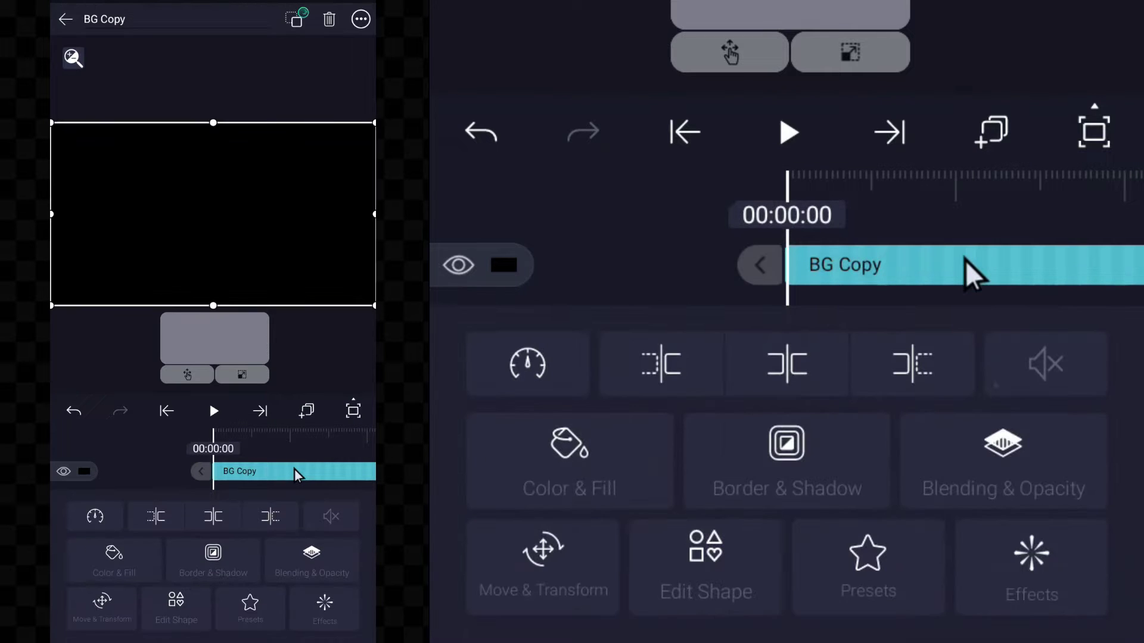
pyautogui.write('Grid')
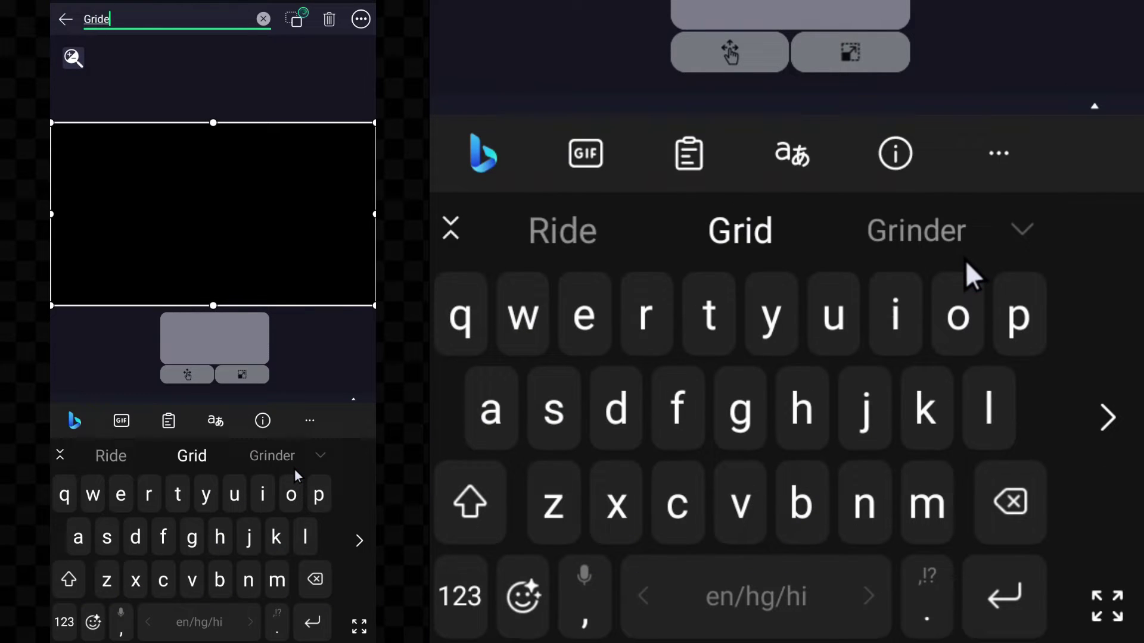
pyautogui.press('Return')
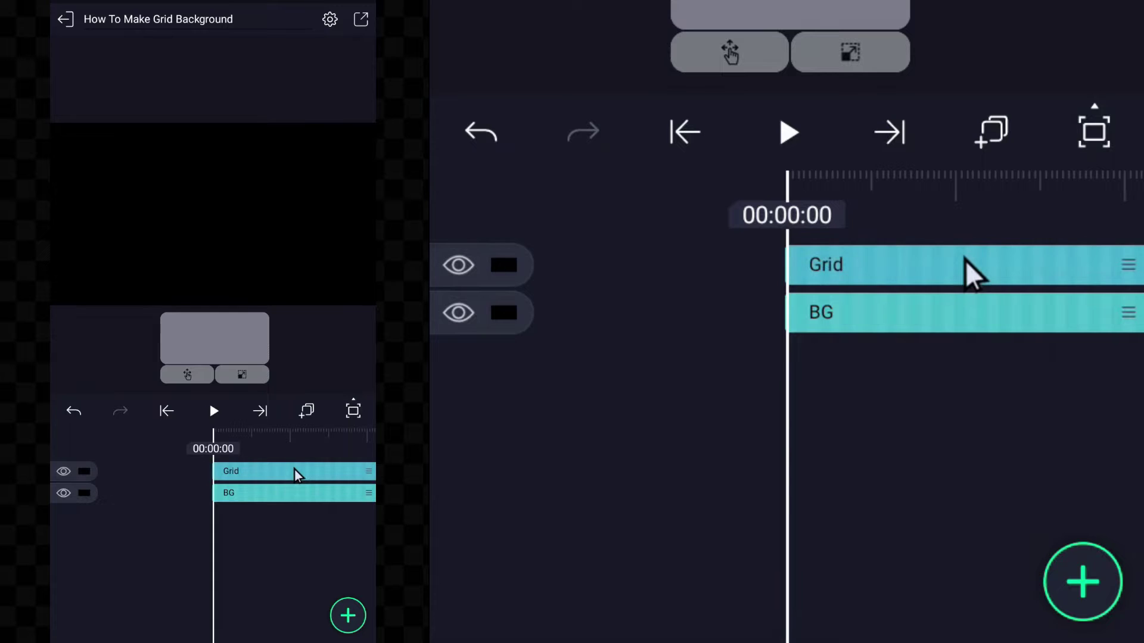
# Apply the Copy Background effect from the Other category to the Grid layer.
pyautogui.click(296, 472)
pyautogui.click(322, 608)
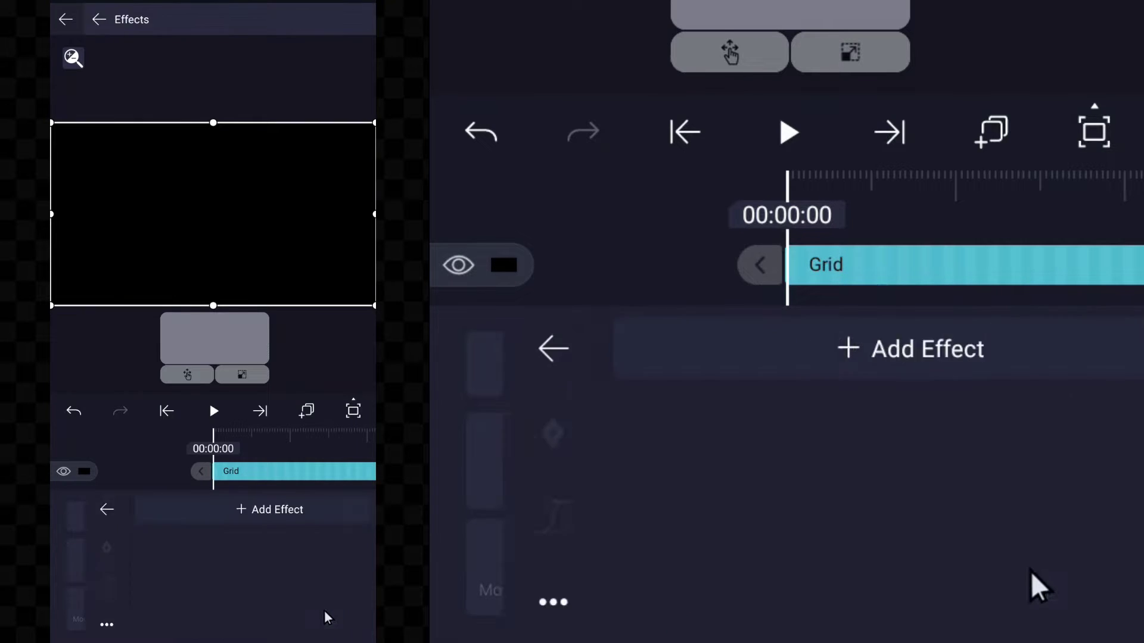
pyautogui.click(322, 514)
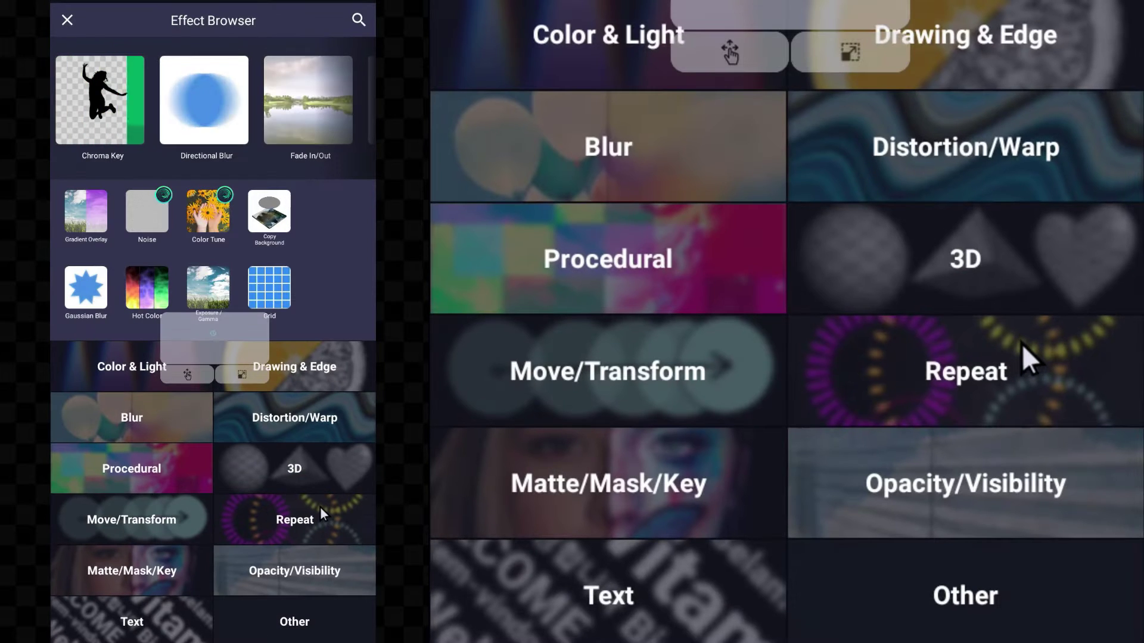
pyautogui.click(322, 623)
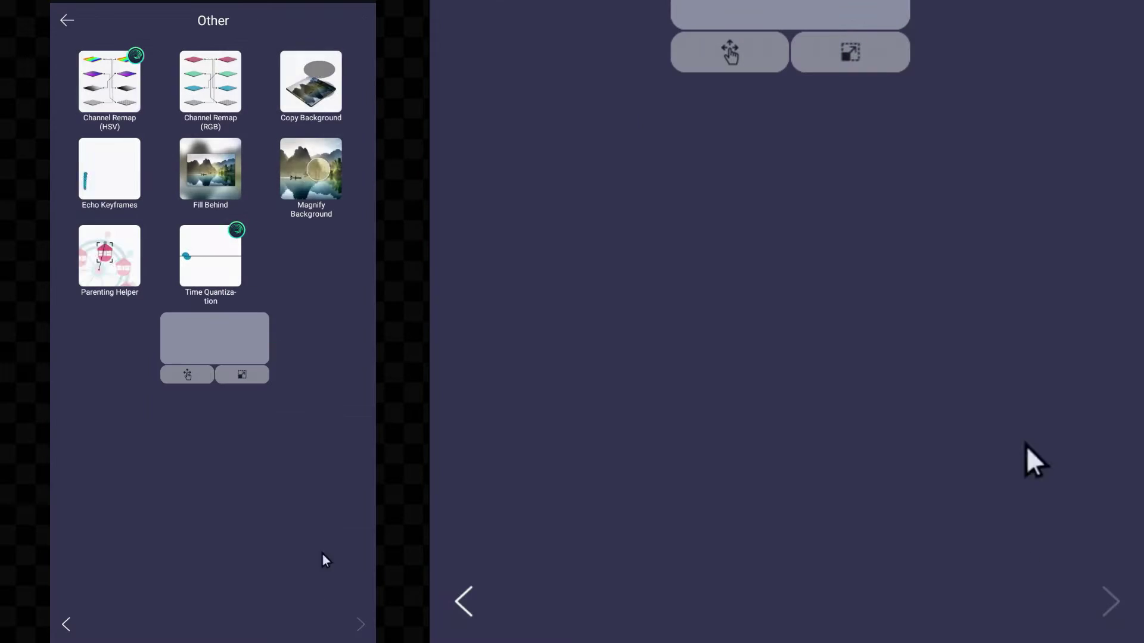
pyautogui.click(305, 80)
pyautogui.click(248, 630)
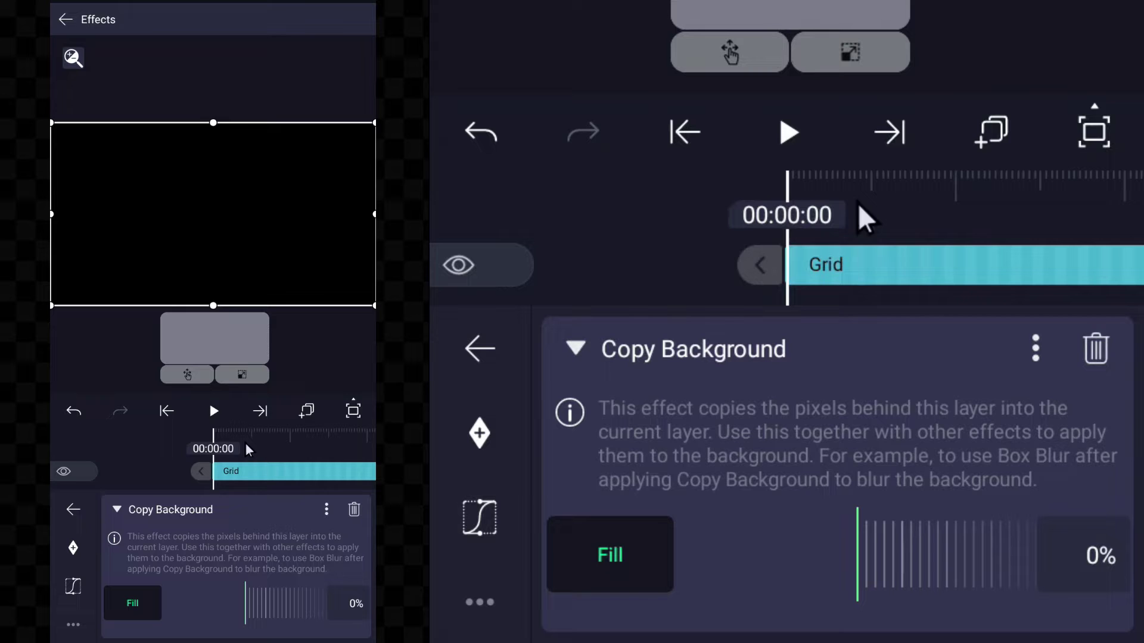
# Add the Procedural Grid effect with standard settings to the Grid layer, after Copy Background.
pyautogui.click(174, 511)
pyautogui.click(196, 542)
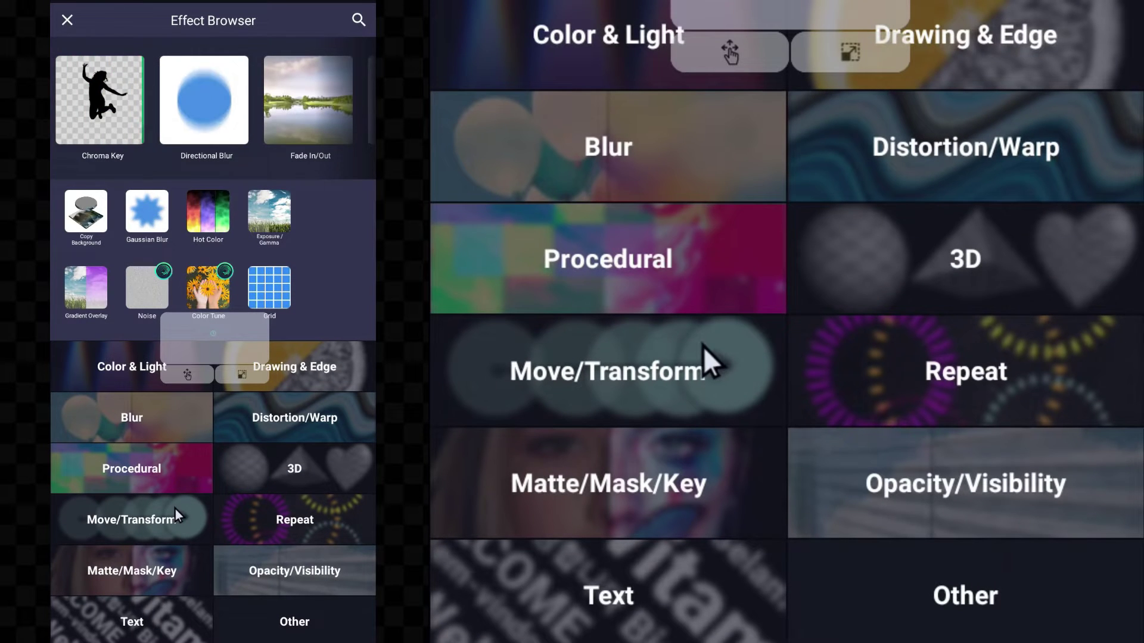
pyautogui.click(147, 476)
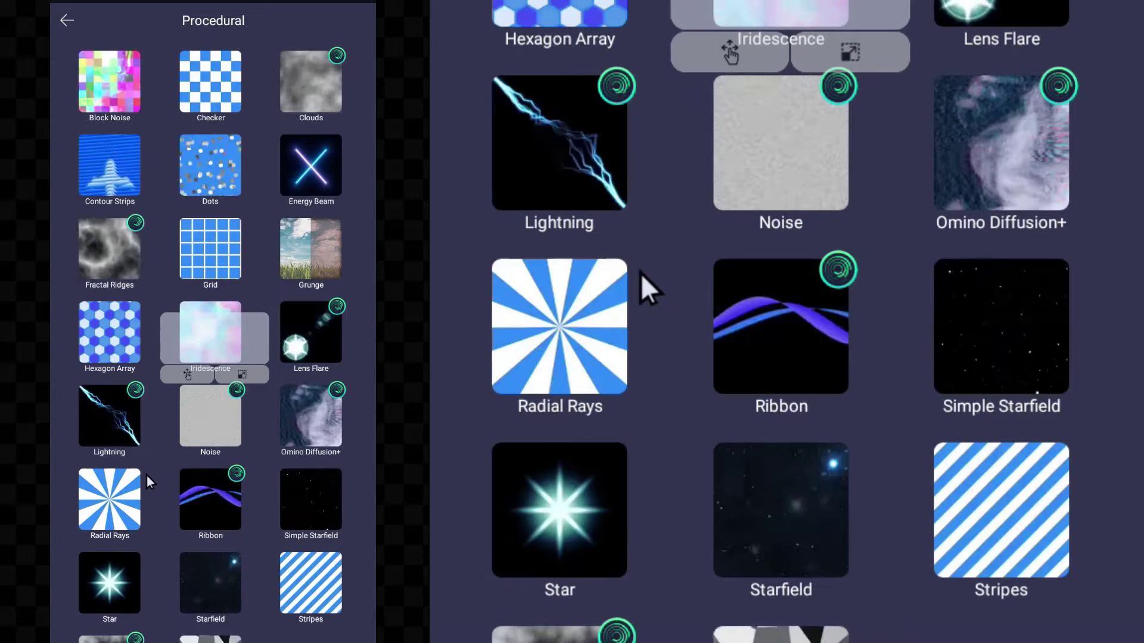
pyautogui.click(205, 245)
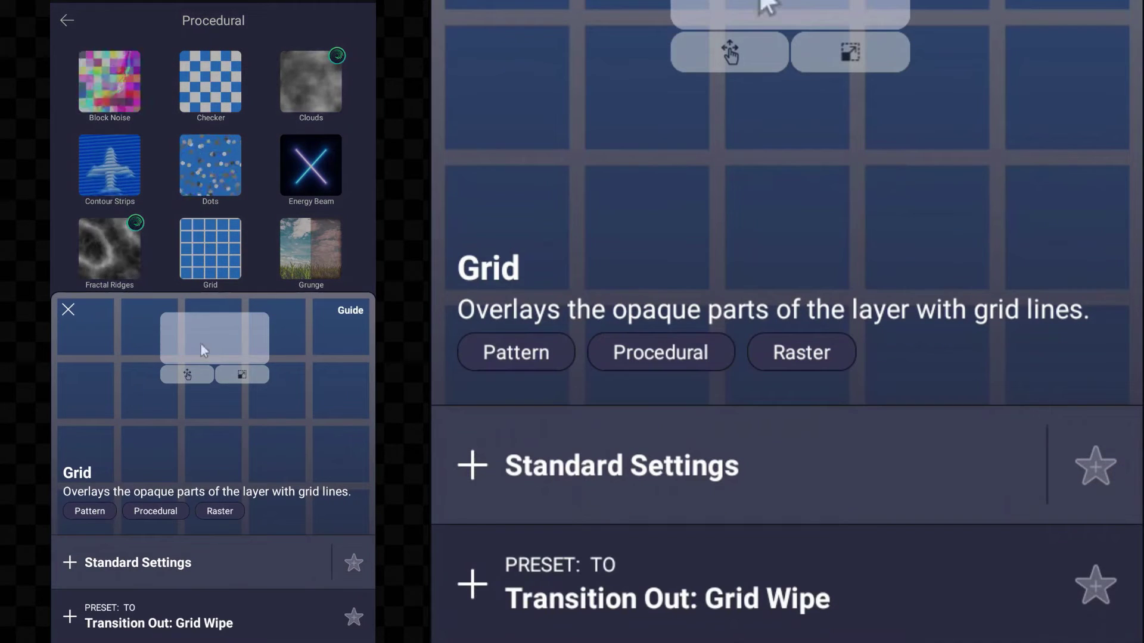
pyautogui.click(261, 556)
pyautogui.click(261, 544)
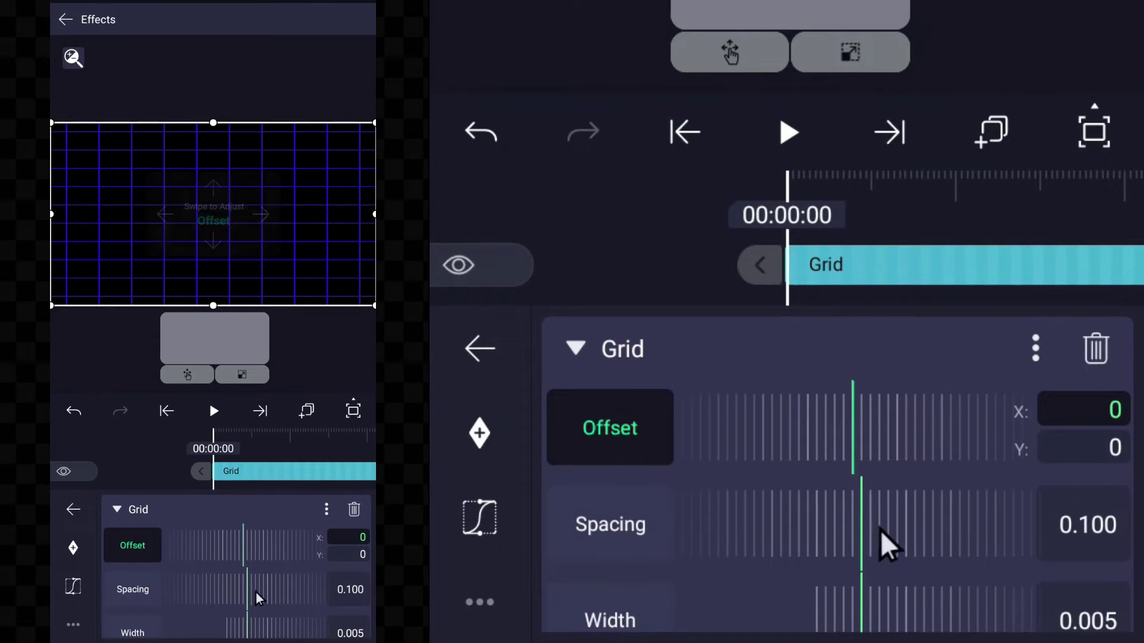
# Enable Screen Space for the Grid effect and set its spacing to 0.162.
pyautogui.scroll(-5, 263, 610)
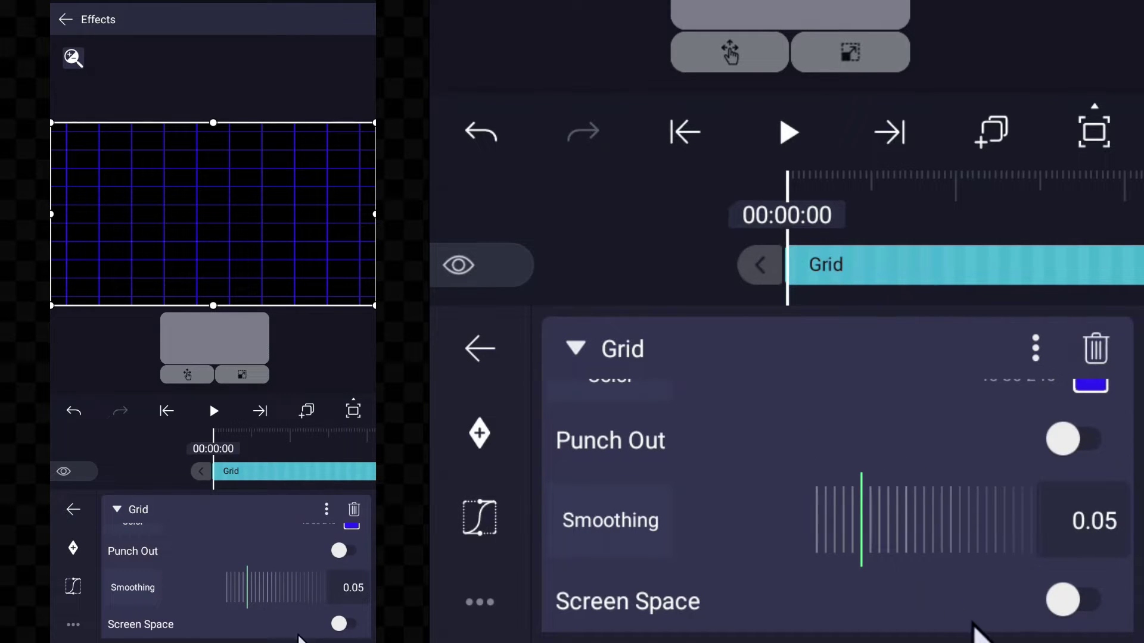
pyautogui.click(348, 624)
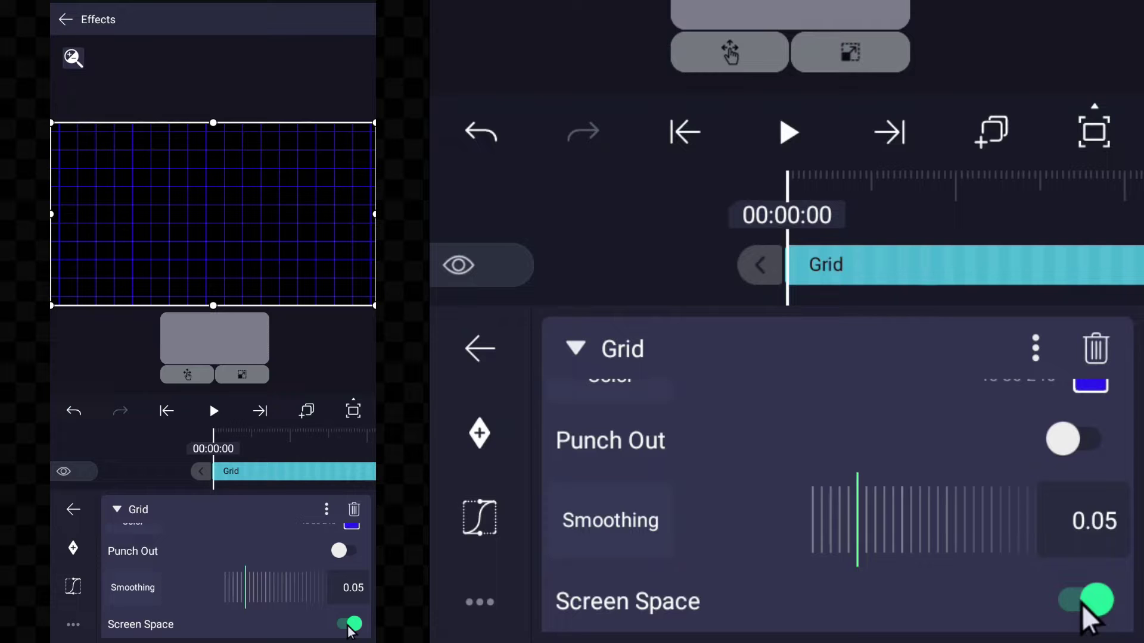
pyautogui.scroll(5, 351, 630)
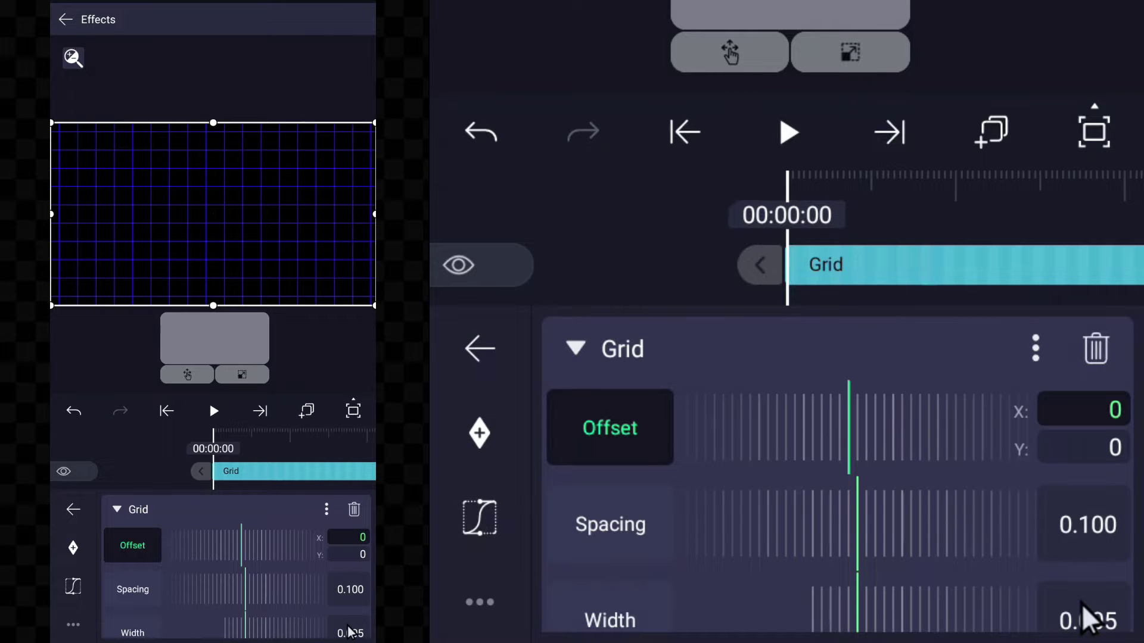
pyautogui.moveTo(302, 591); pyautogui.dragTo(294, 604)
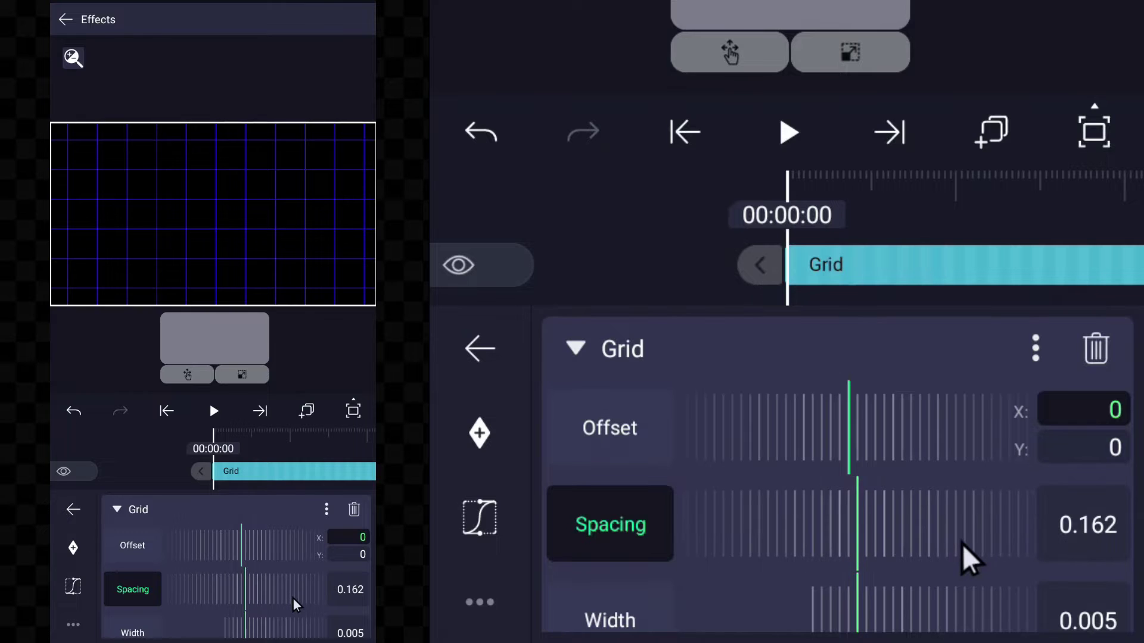
# Change the Grid effect's line color to white and return to the layer timeline.
pyautogui.scroll(-2, 294, 604)
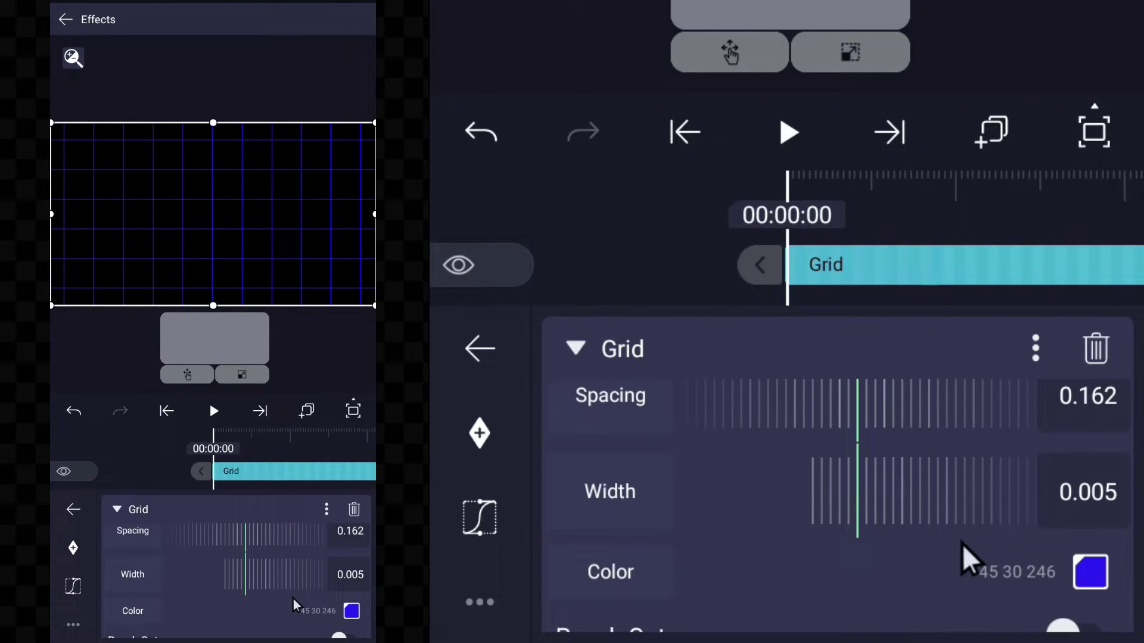
pyautogui.click(352, 618)
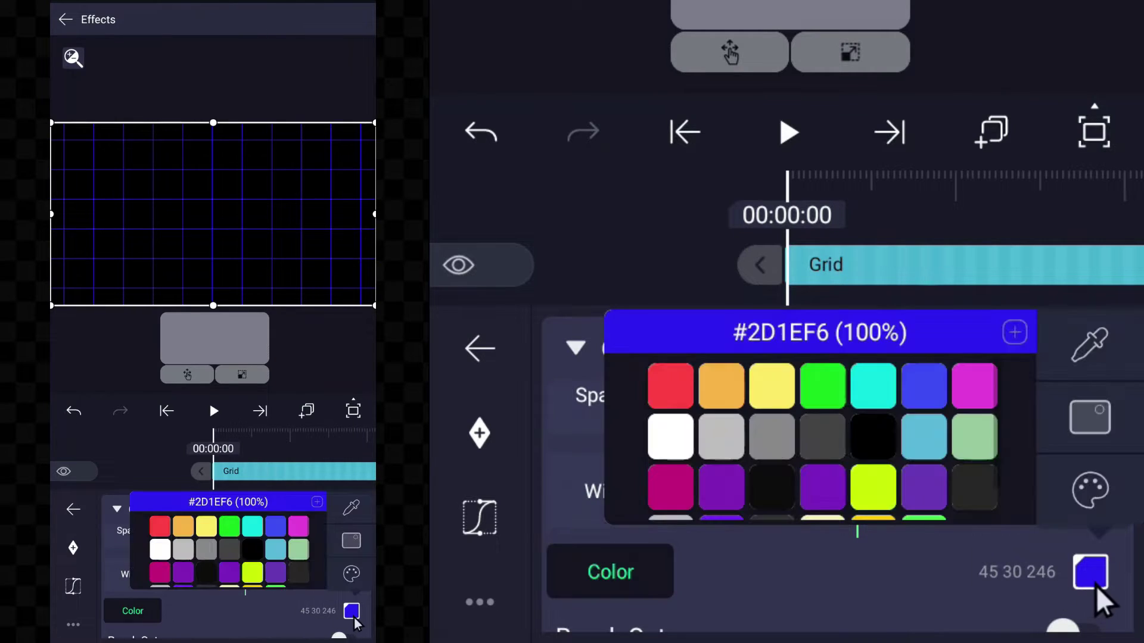
pyautogui.click(167, 556)
pyautogui.click(173, 451)
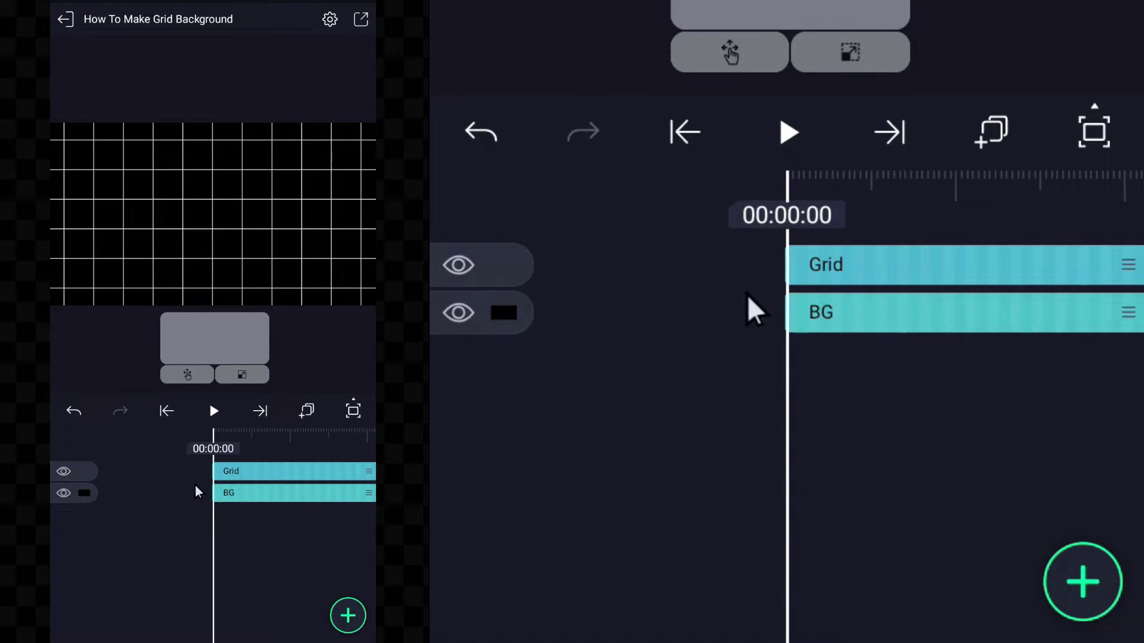
# Add another rectangle shape above the Grid layer and stretch it to the composition area.
pyautogui.click(1070, 587)
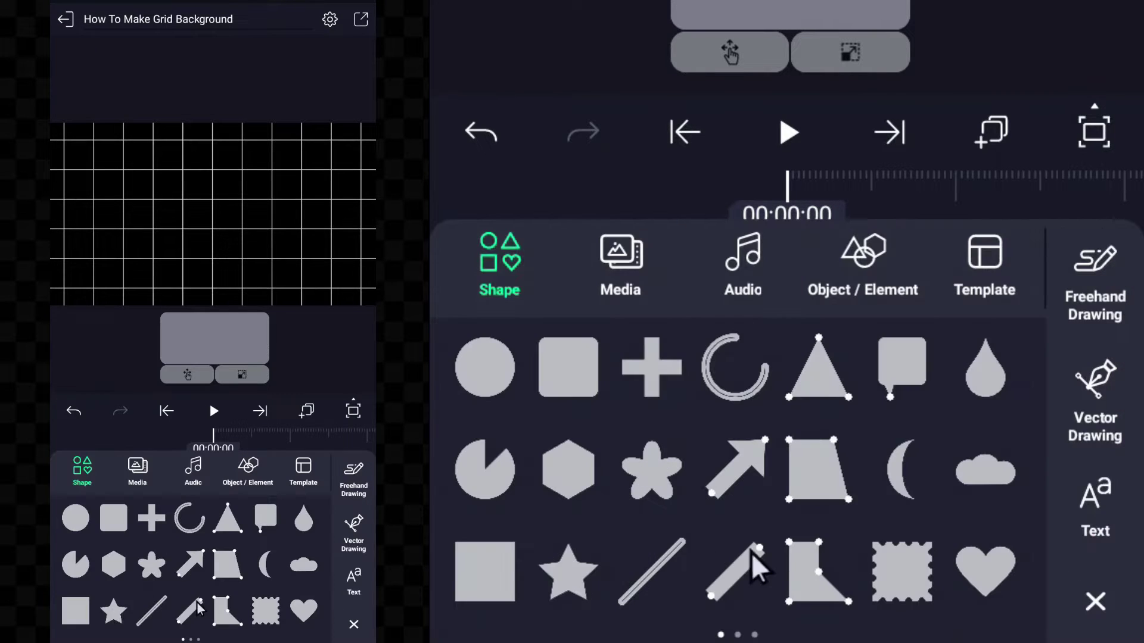
pyautogui.click(508, 562)
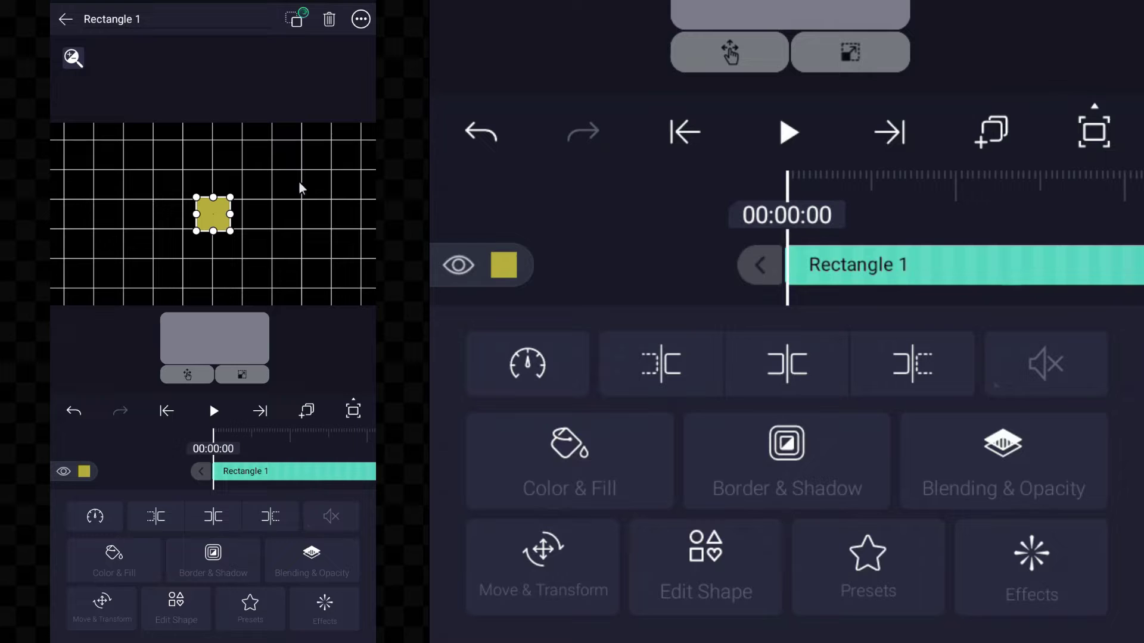
pyautogui.click(361, 20)
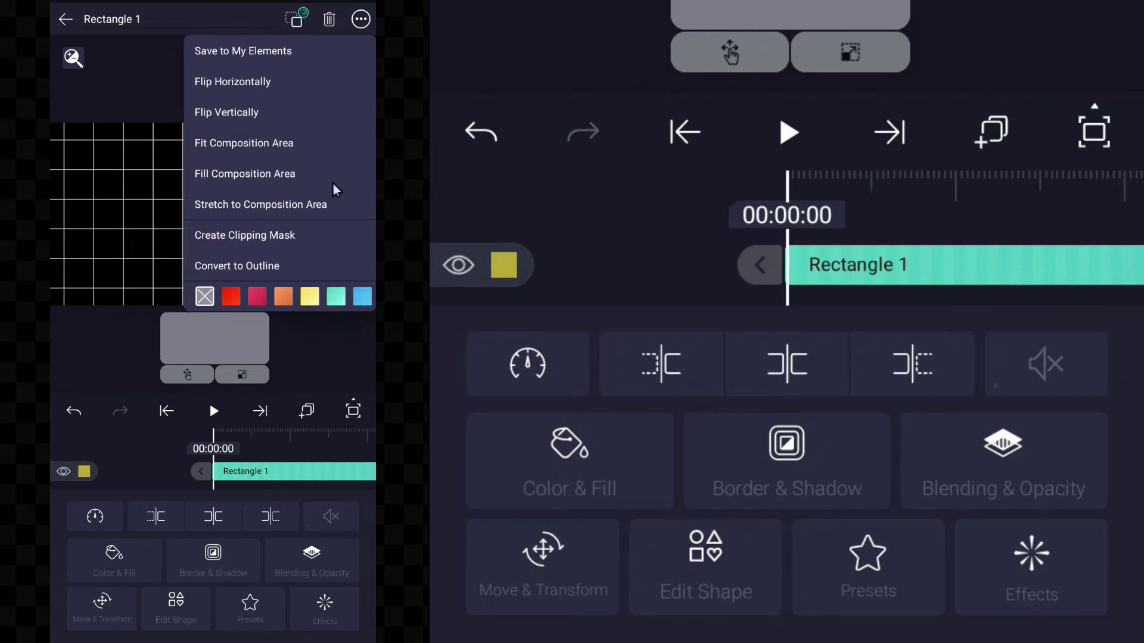
pyautogui.click(322, 205)
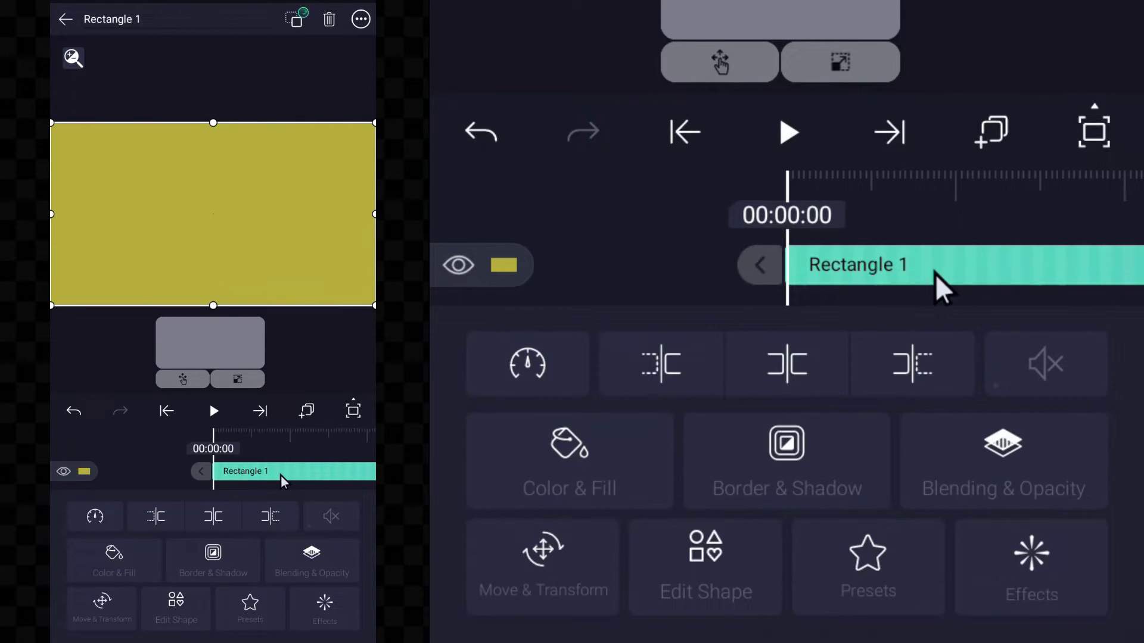
# Rename the new rectangle layer Dark Fade.
pyautogui.click(281, 475)
pyautogui.press('BackSpace')
pyautogui.press('BackSpace')
pyautogui.press('BackSpace')
pyautogui.press('BackSpace')
pyautogui.press('BackSpace')
pyautogui.press('BackSpace')
pyautogui.press('BackSpace')
pyautogui.press('BackSpace')
pyautogui.press('BackSpace')
pyautogui.press('BackSpace')
pyautogui.press('BackSpace')
pyautogui.write('Dark Fade')
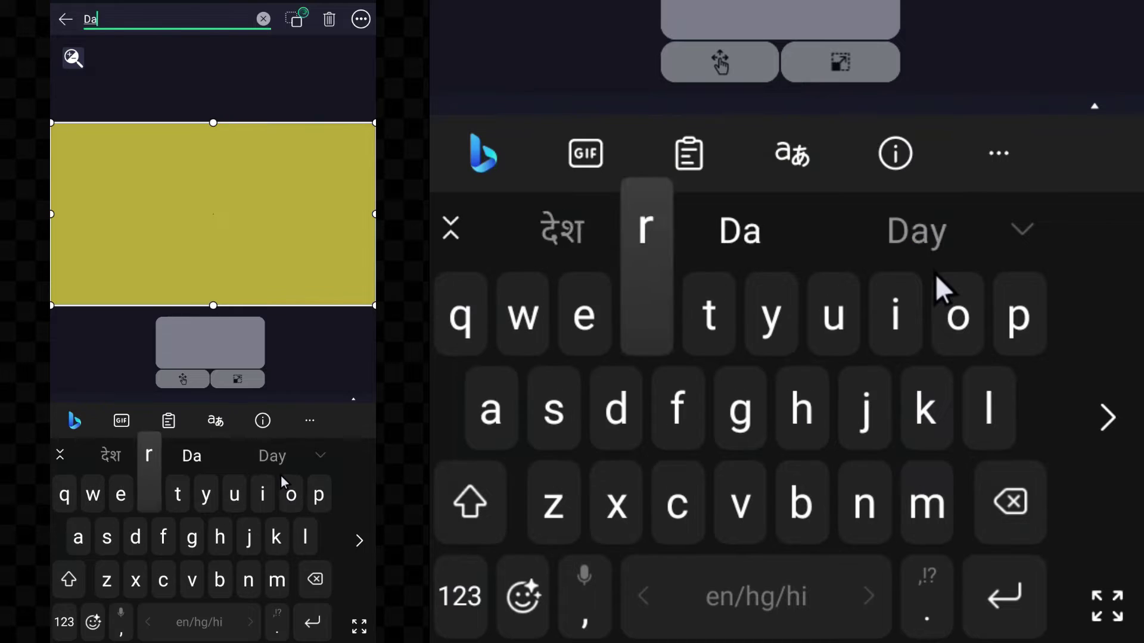
pyautogui.press('Return')
# Fill the Dark Fade rectangle with white (#FFFFFF).
pyautogui.click(263, 475)
pyautogui.click(131, 560)
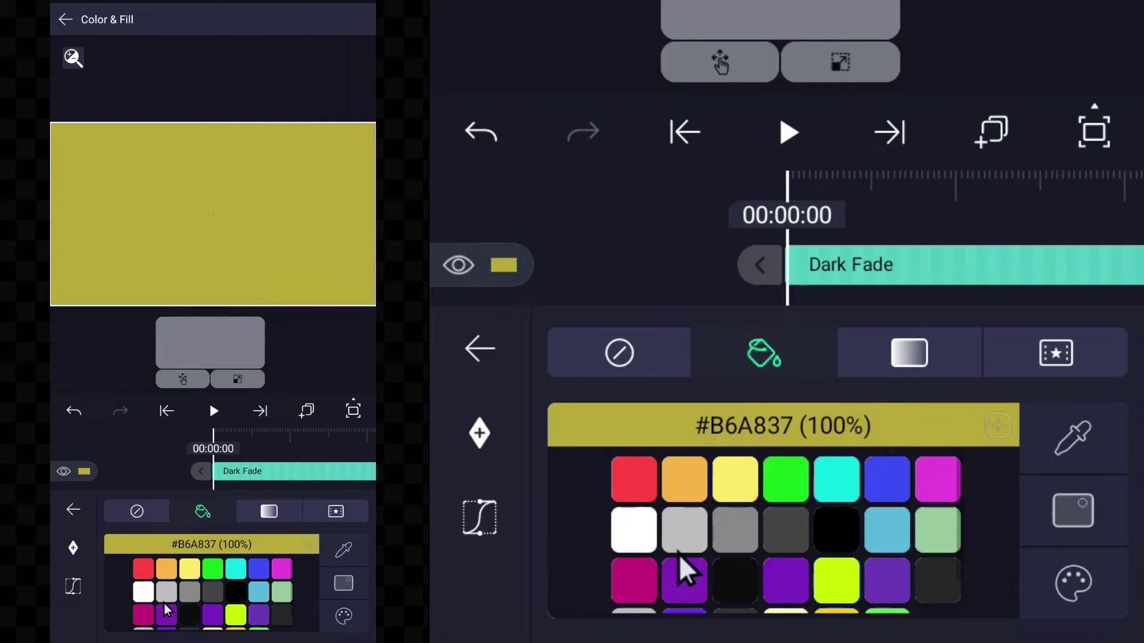
pyautogui.click(143, 592)
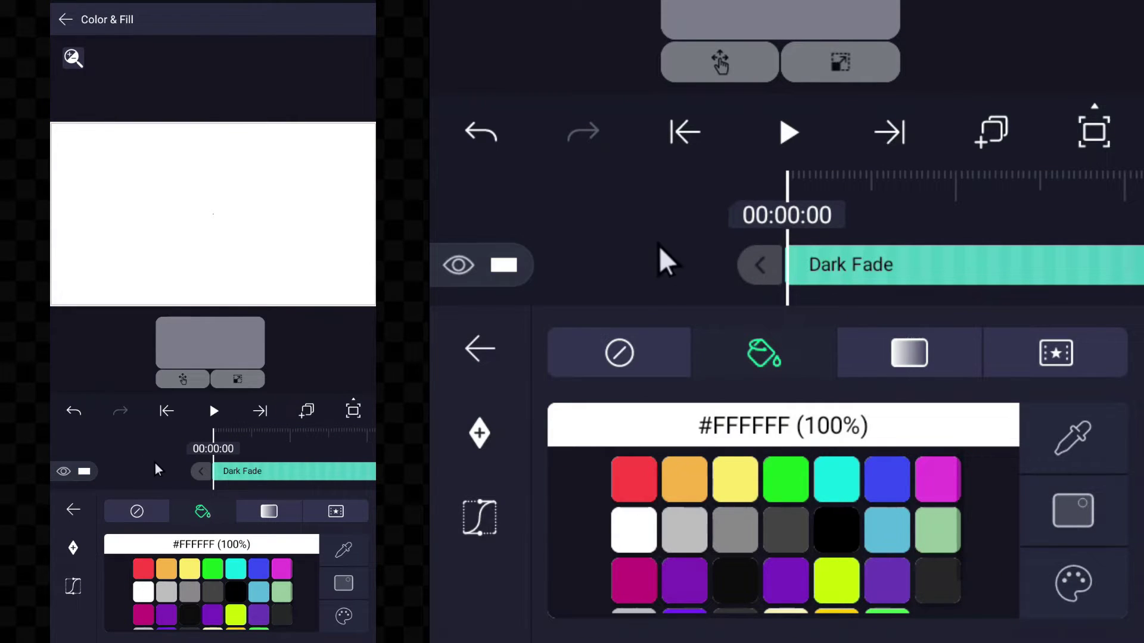
pyautogui.click(155, 465)
# Add a Gradient Overlay effect with standard settings to the Dark Fade layer.
pyautogui.click(228, 472)
pyautogui.click(322, 600)
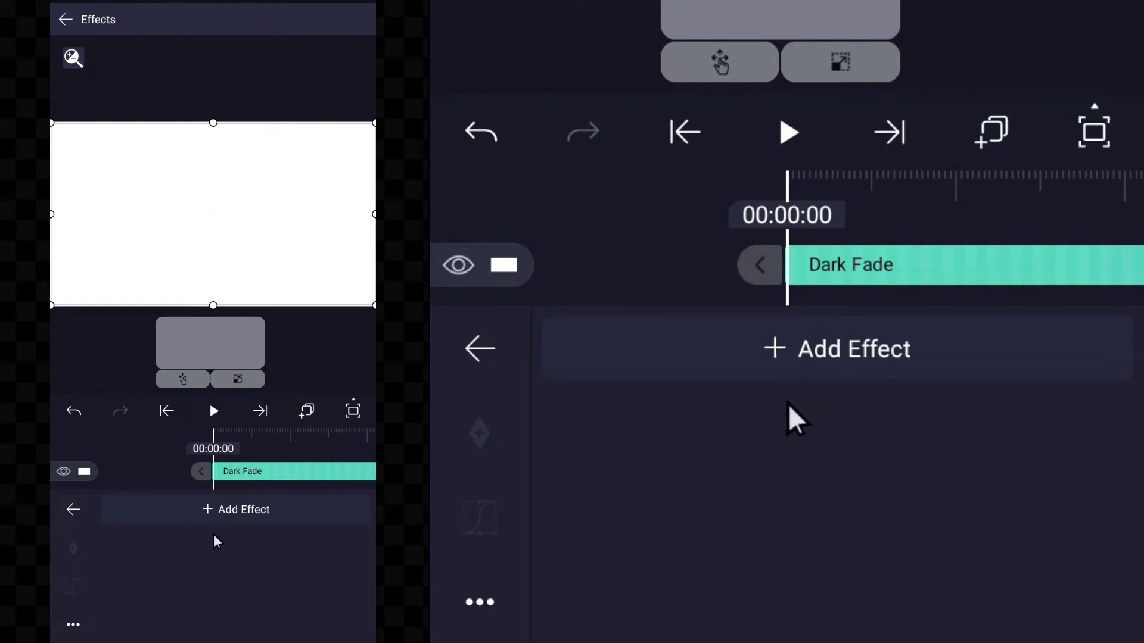
pyautogui.click(220, 514)
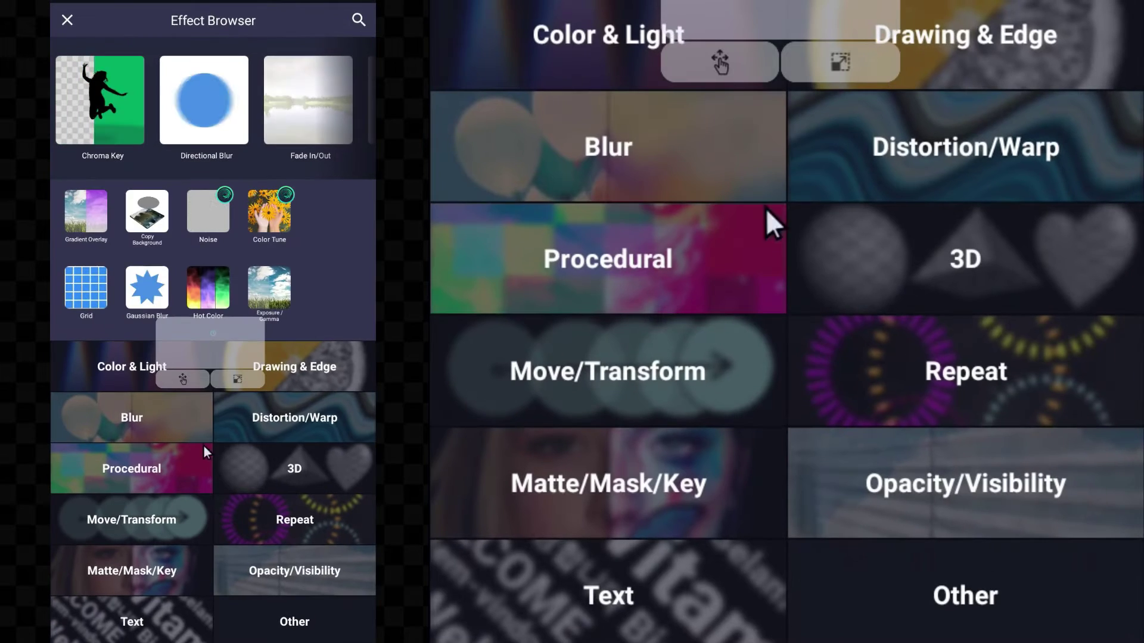
pyautogui.click(127, 352)
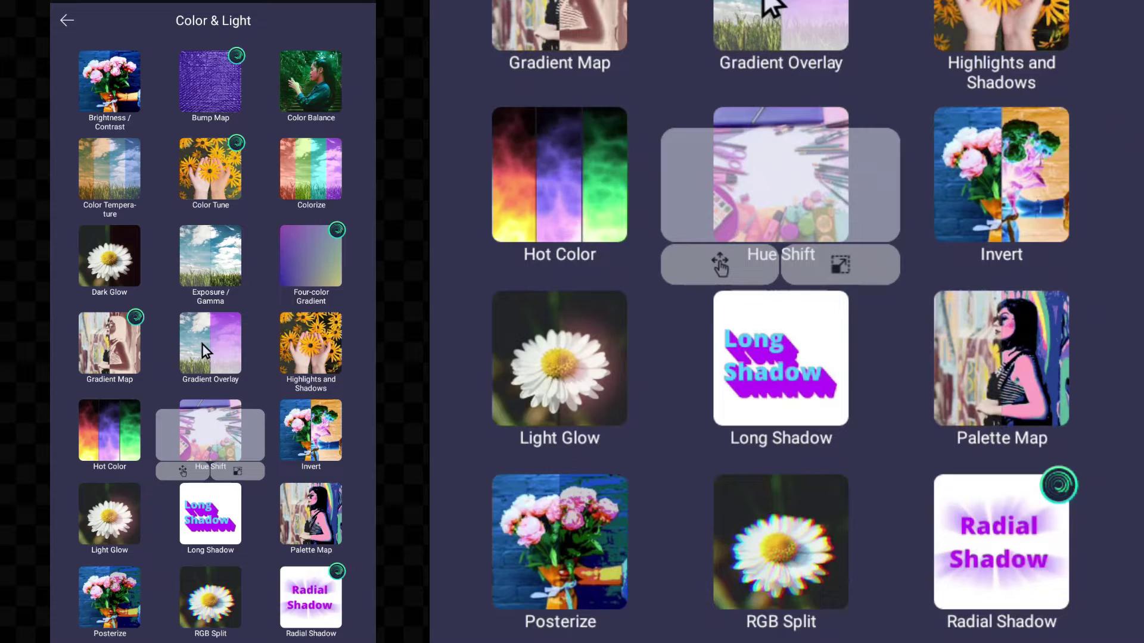
pyautogui.click(202, 345)
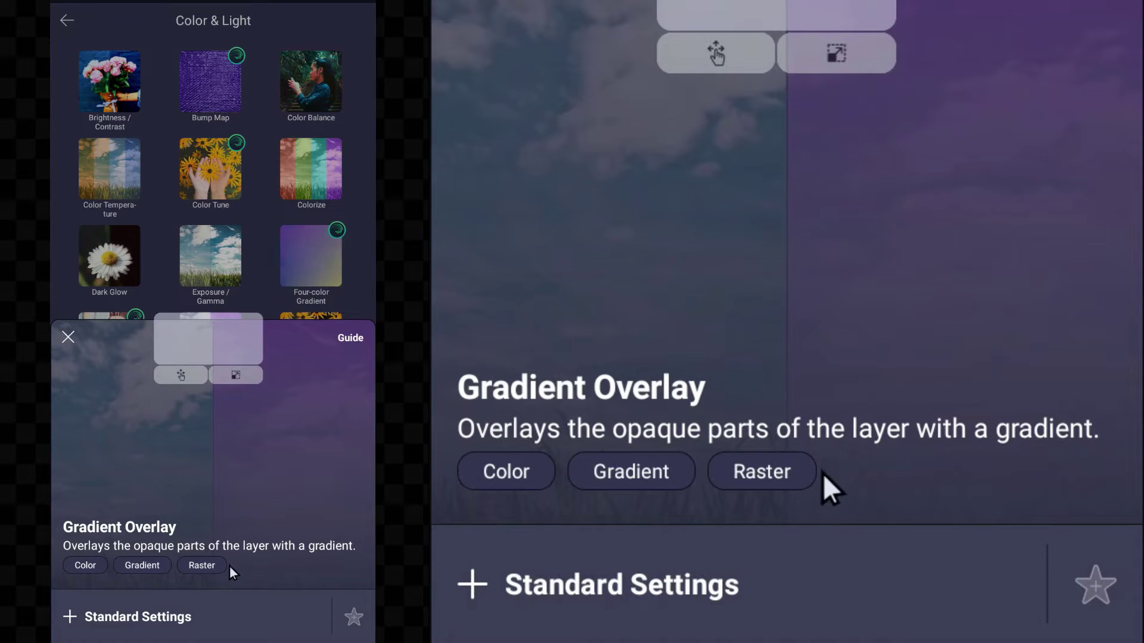
pyautogui.click(215, 619)
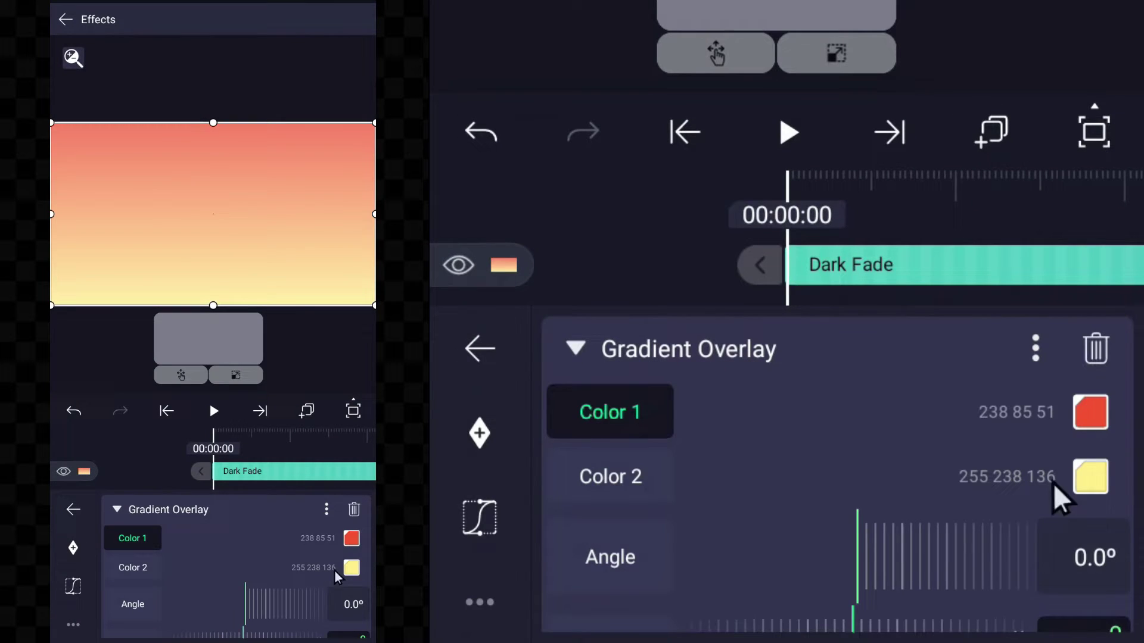
# Set the Dark Fade gradient's Color 1 to black and make its Color 2 fully transparent.
pyautogui.click(352, 540)
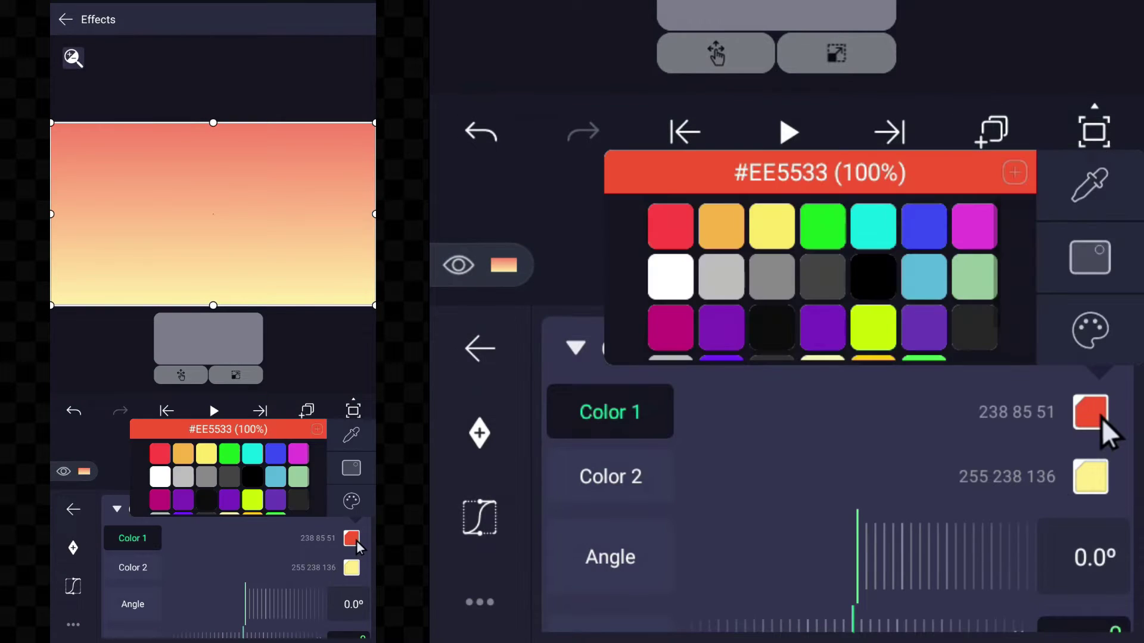
pyautogui.click(259, 480)
pyautogui.click(353, 567)
pyautogui.click(353, 567)
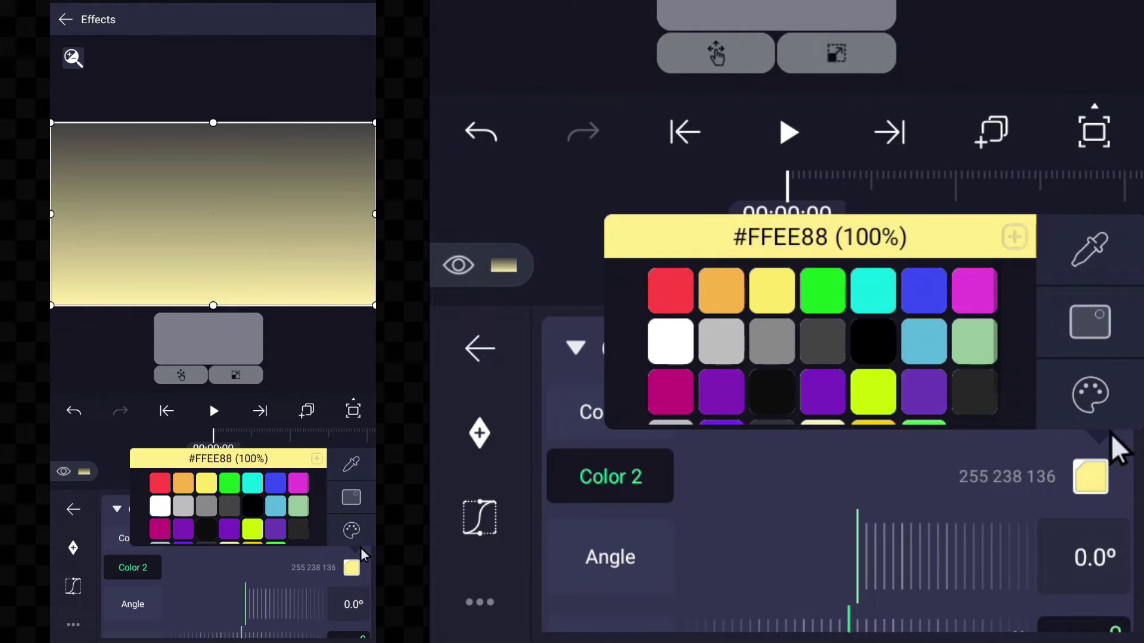
pyautogui.click(357, 528)
pyautogui.moveTo(321, 541); pyautogui.dragTo(105, 541)
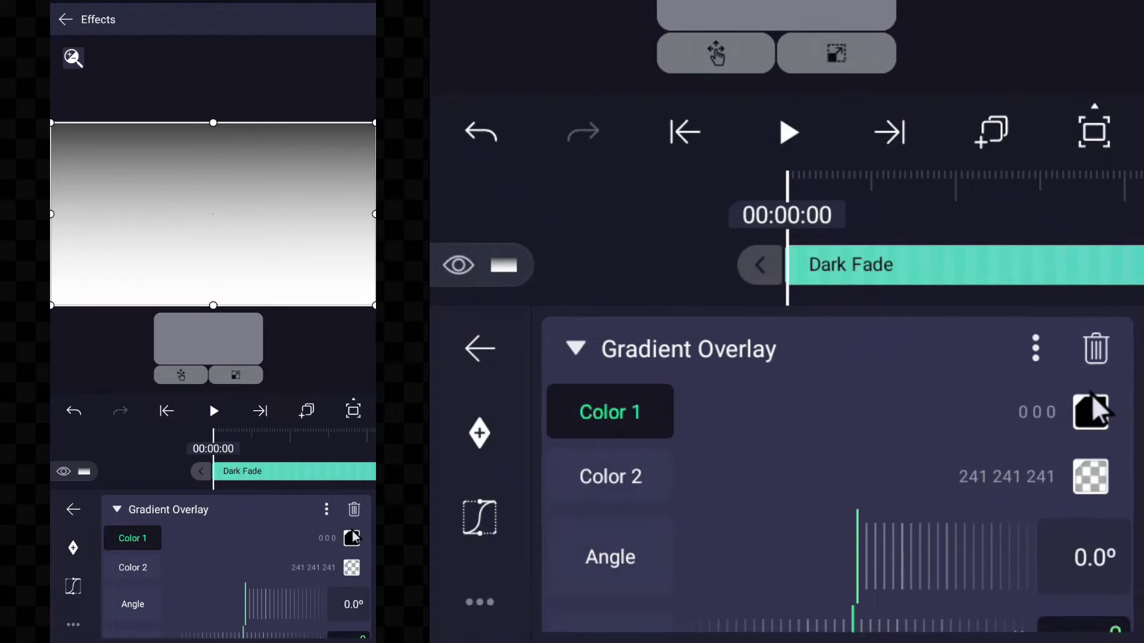
# Set the Gradient Overlay's alpha to 100% and the Dark Fade layer's opacity to 85%.
pyautogui.scroll(-4, 353, 531)
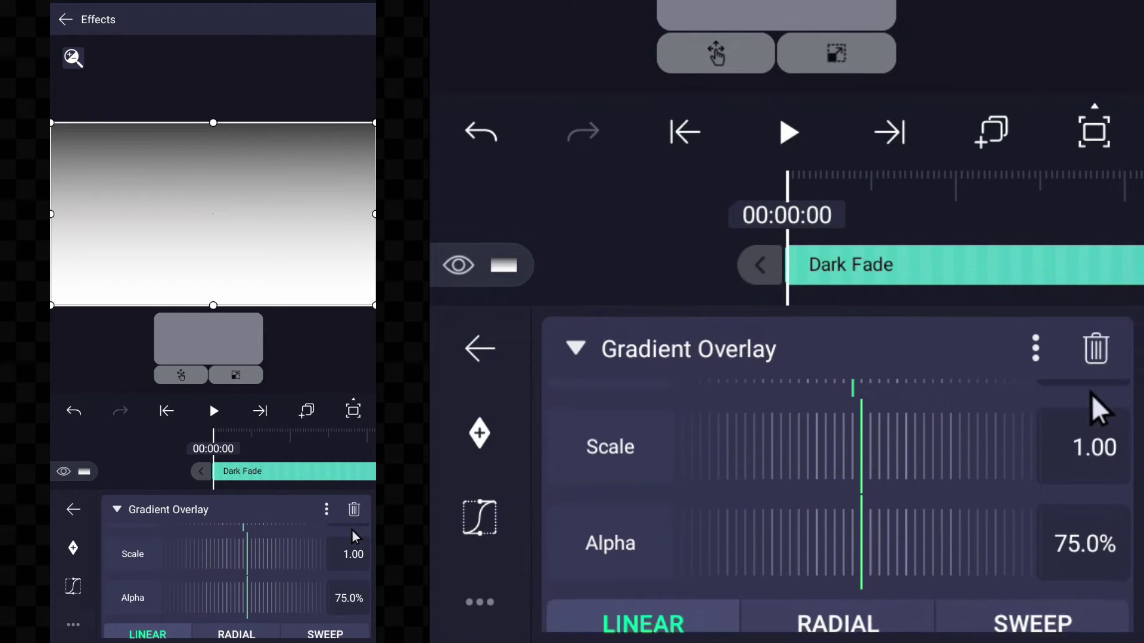
pyautogui.scroll(-6, 352, 531)
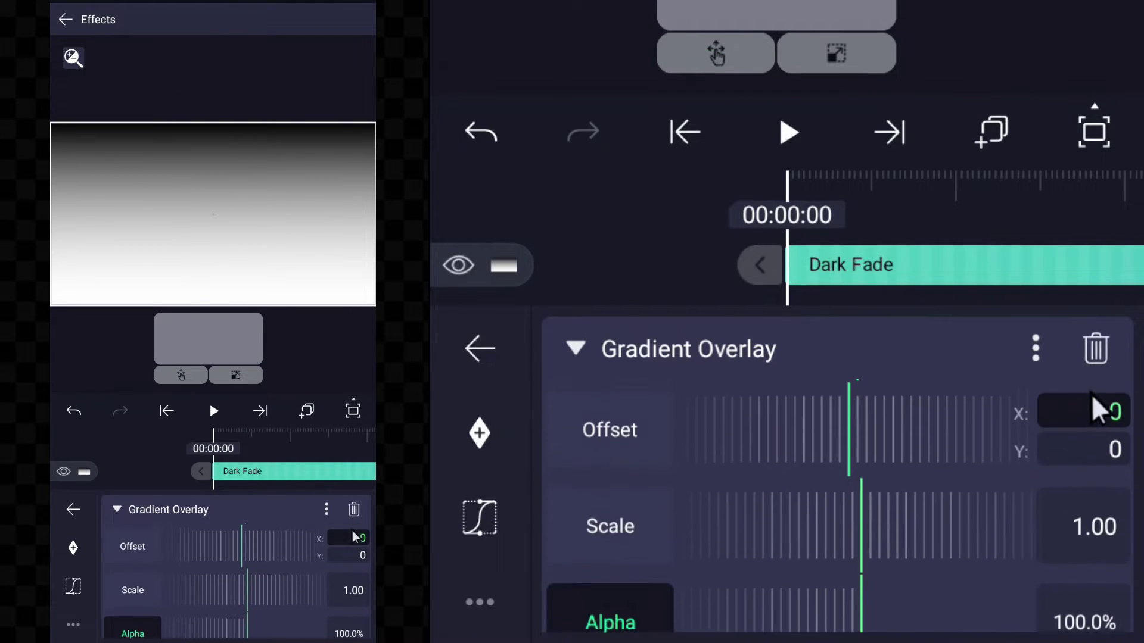
pyautogui.click(356, 580)
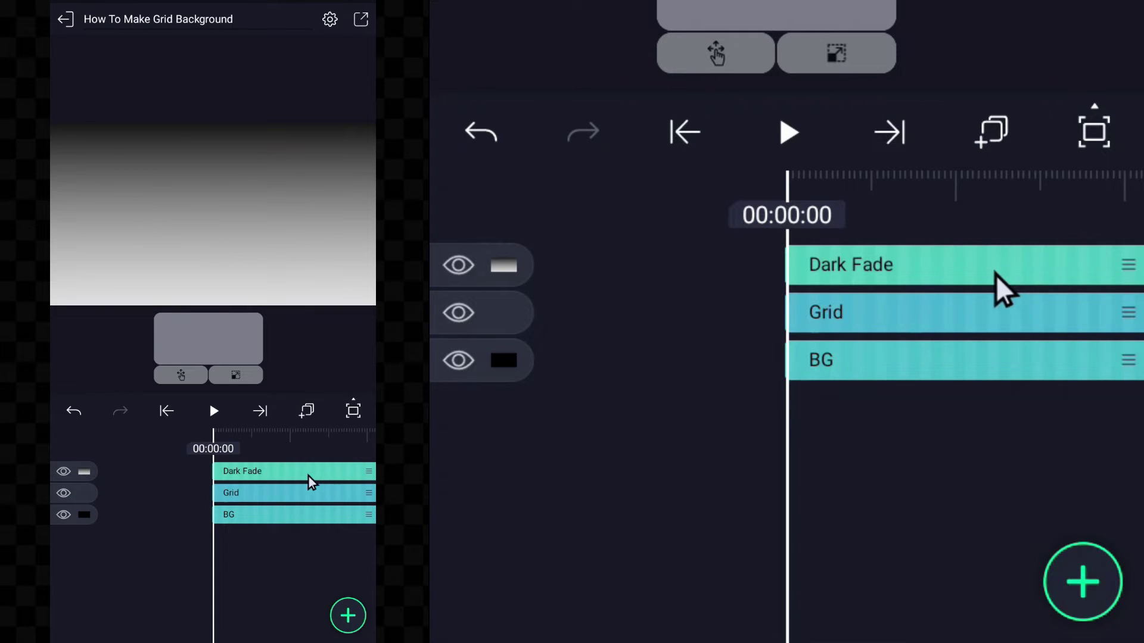
# Set the Dark Fade layer's blending mode to Multiply and return to the layer timeline.
pyautogui.click(309, 477)
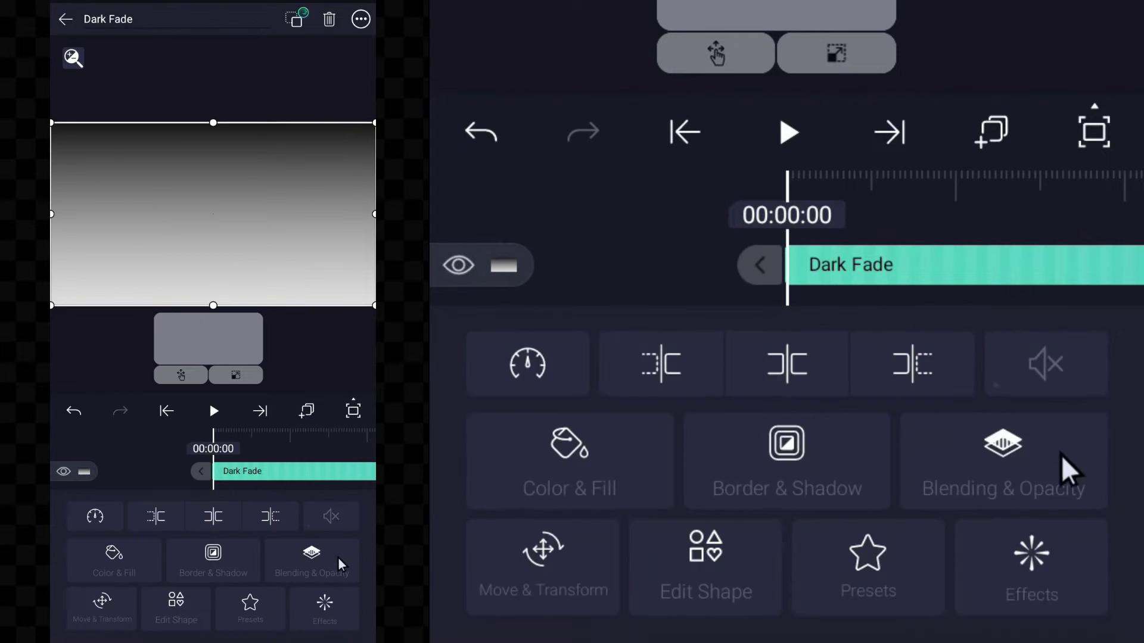
pyautogui.click(338, 560)
pyautogui.click(265, 582)
pyautogui.click(131, 587)
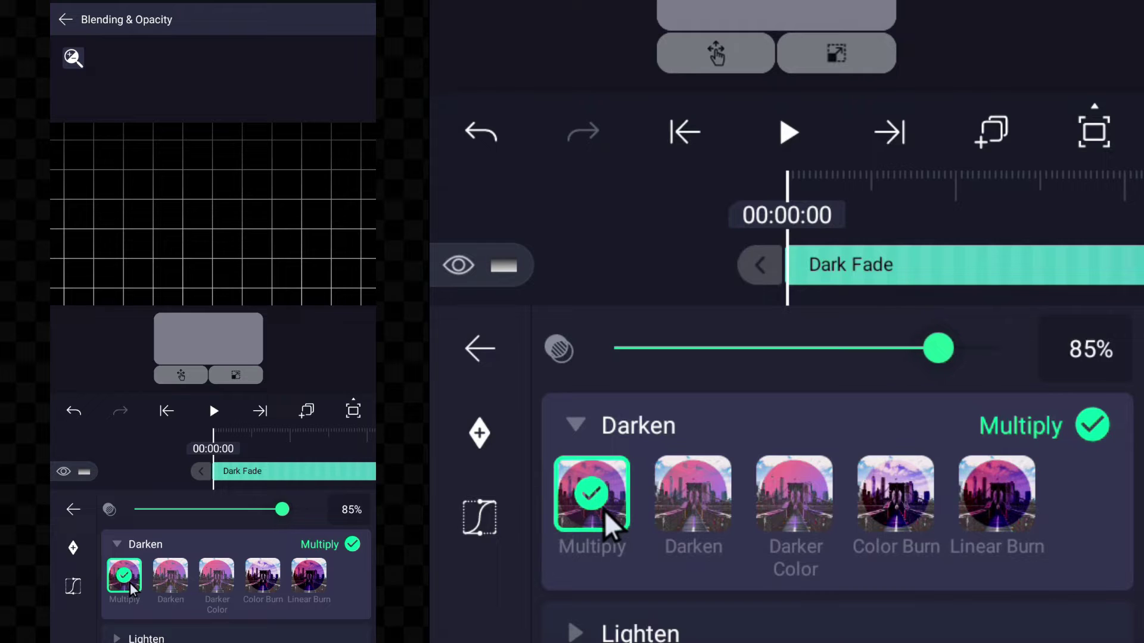
pyautogui.click(195, 282)
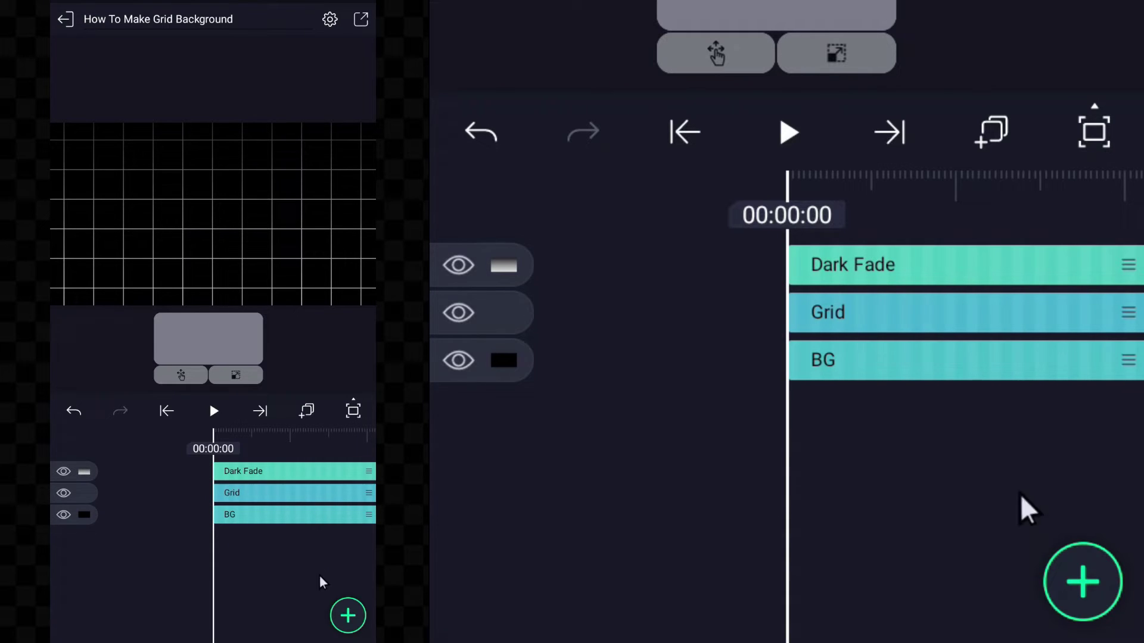
# Add a composition-filling rectangle above Dark Fade and give it a Gradient Overlay effect with standard settings.
pyautogui.click(1083, 582)
pyautogui.click(470, 581)
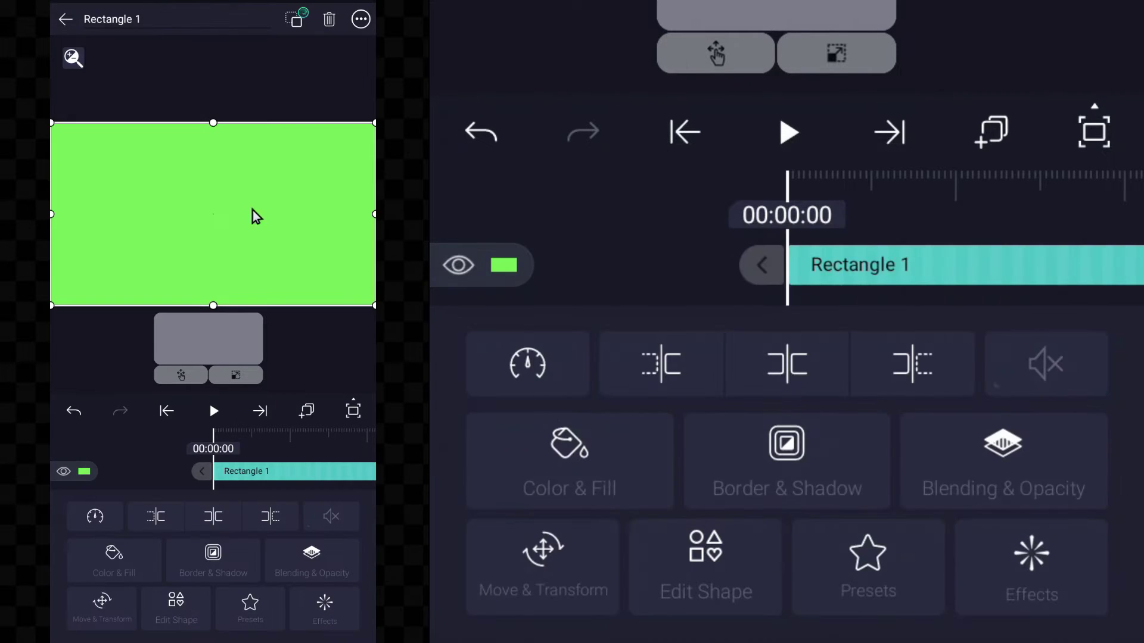
pyautogui.click(1065, 616)
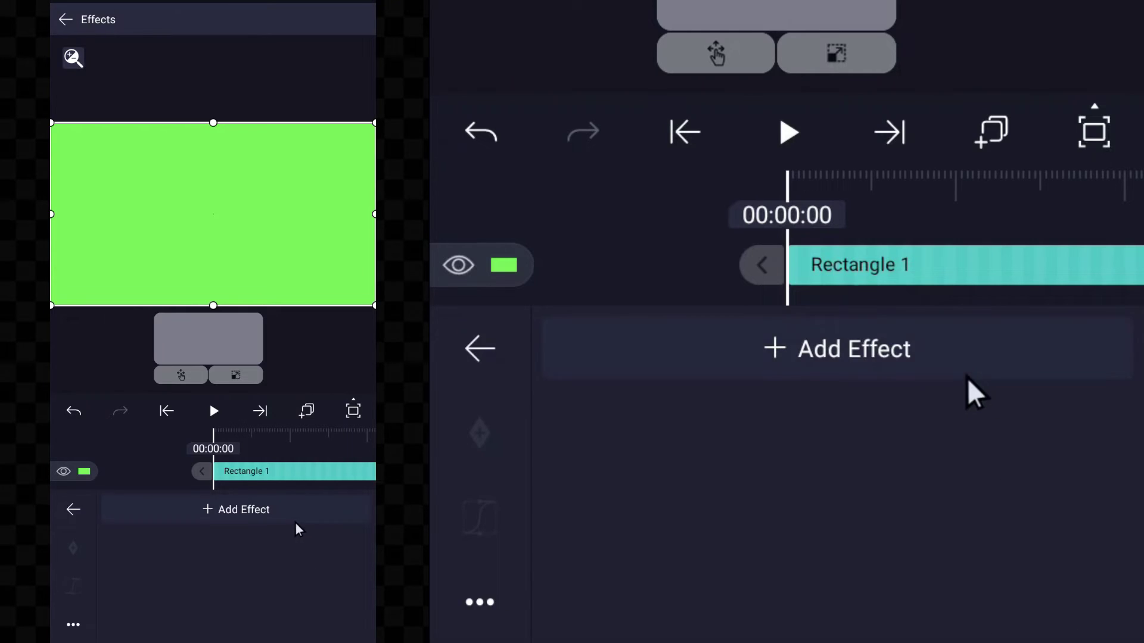
pyautogui.click(296, 527)
pyautogui.click(124, 379)
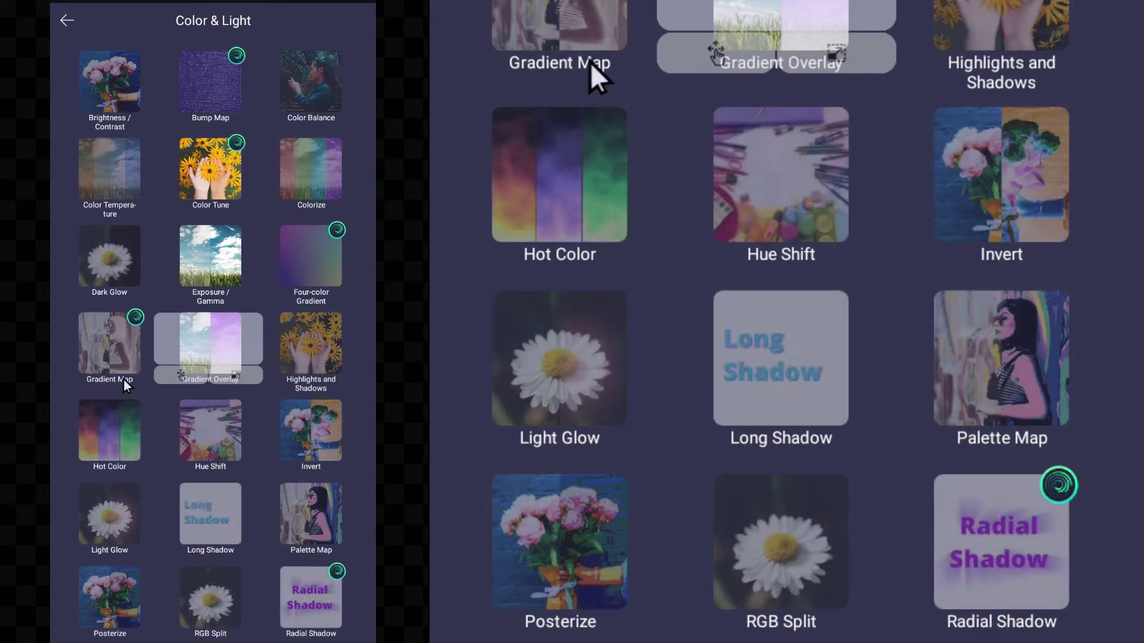
pyautogui.click(195, 346)
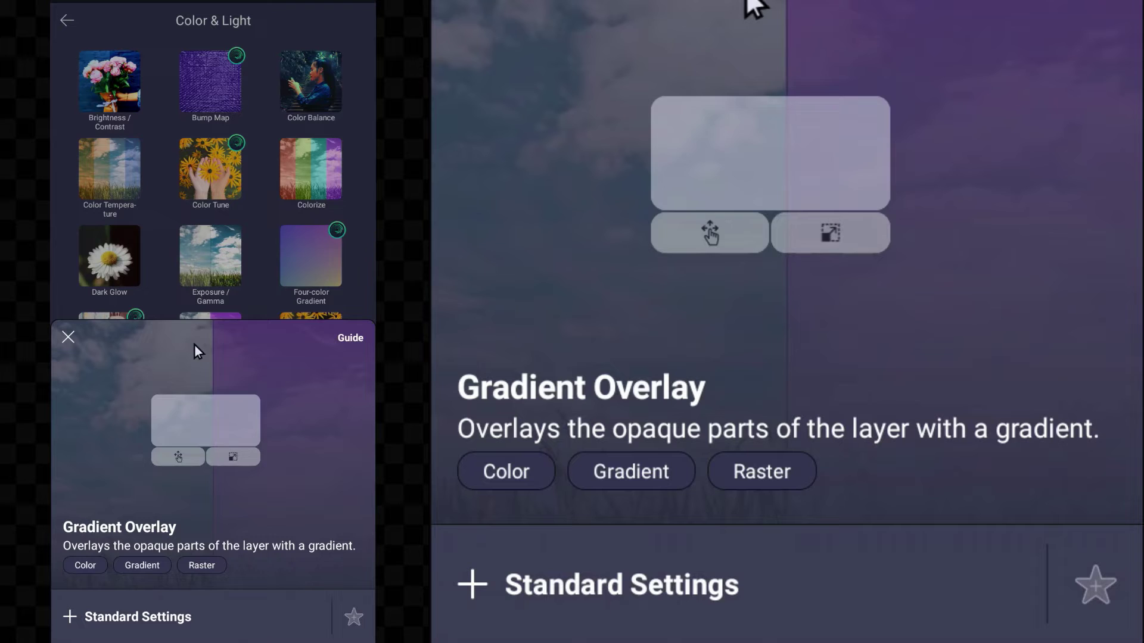
pyautogui.click(183, 606)
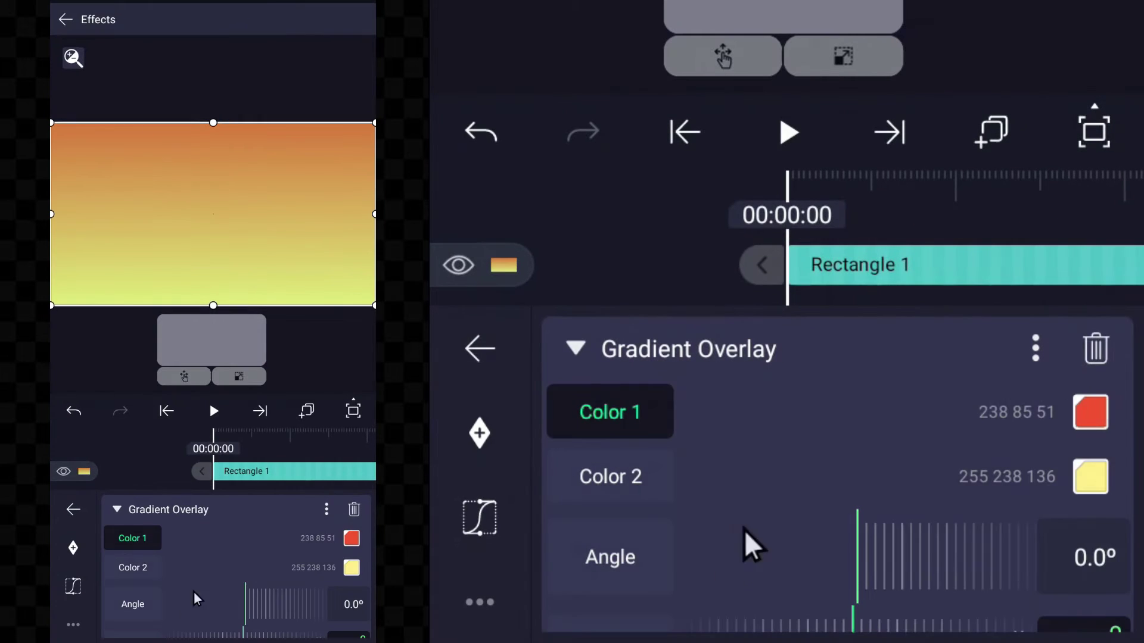
# Set the new rectangle's gradient to black for Color 1 and blue #0077FF for Color 2, and make the overlay cover the green fill.
pyautogui.click(351, 538)
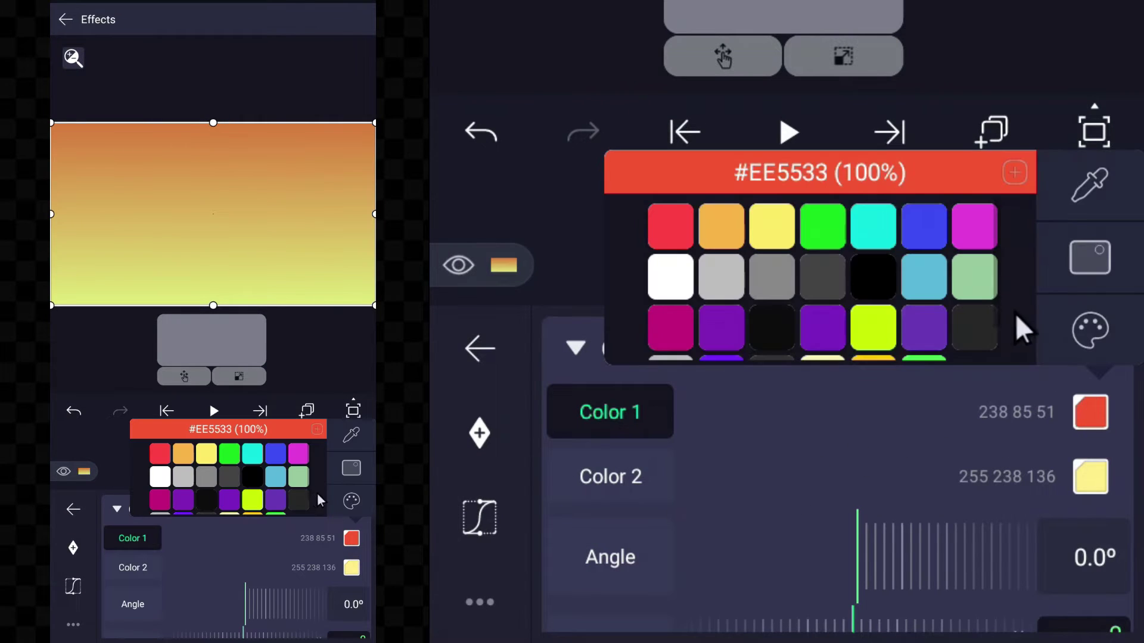
pyautogui.click(259, 479)
pyautogui.click(356, 575)
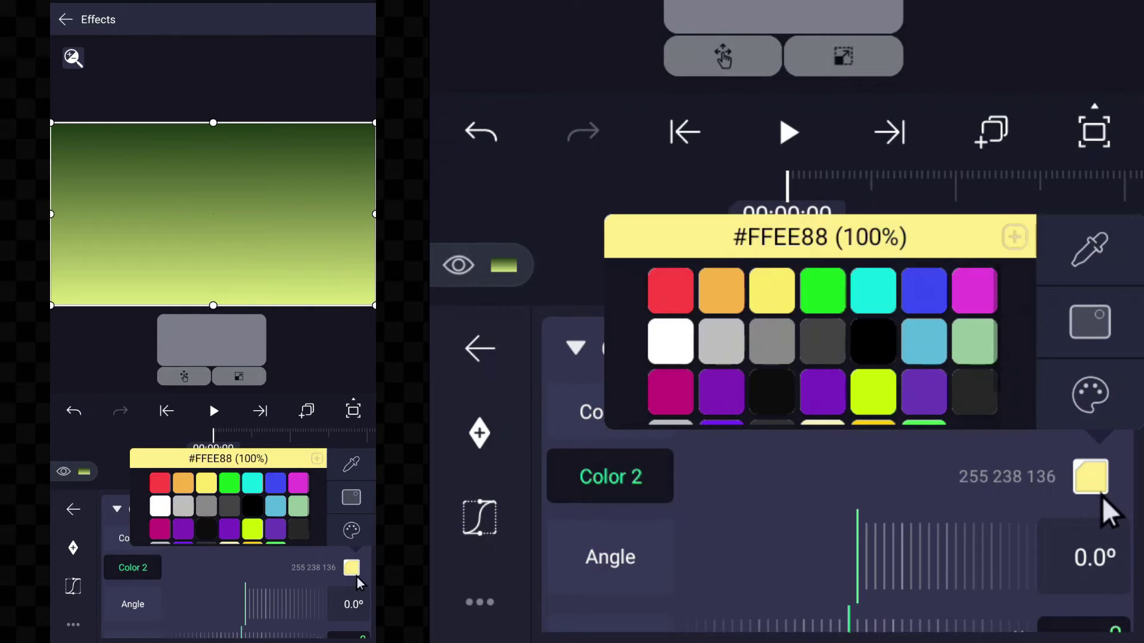
pyautogui.click(362, 542)
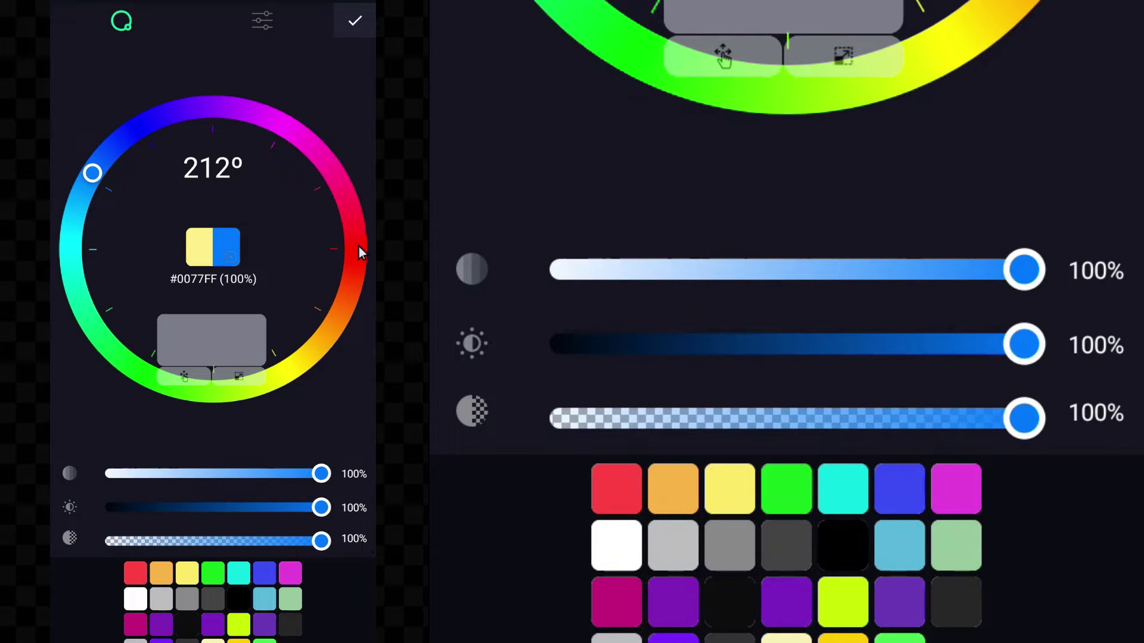
pyautogui.click(350, 18)
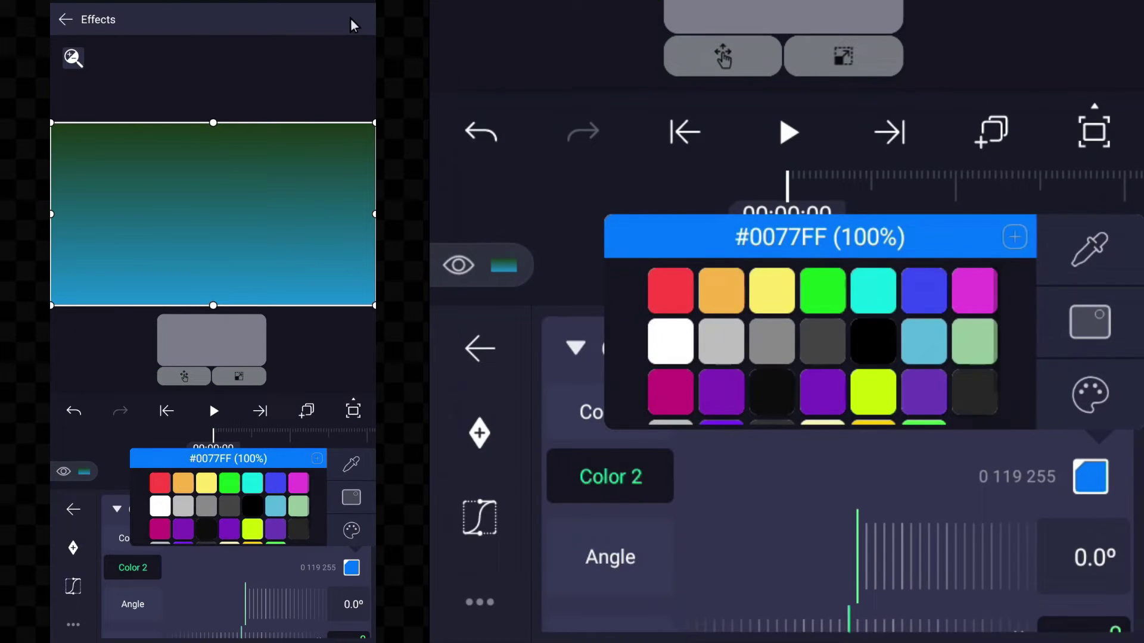
pyautogui.scroll(3, 236, 581)
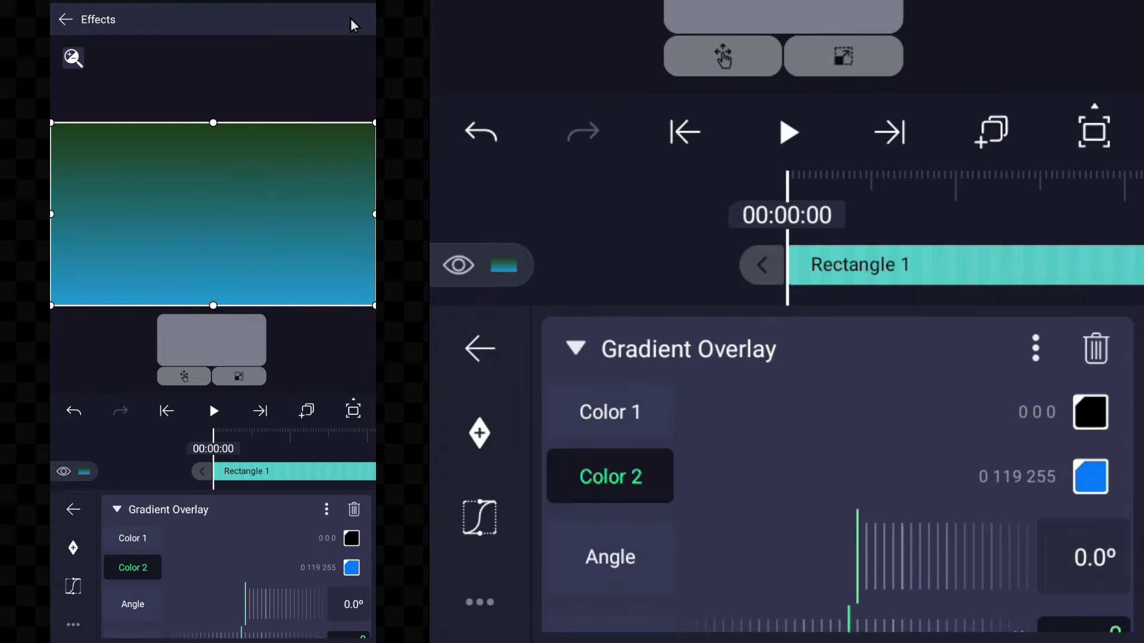
pyautogui.scroll(-3, 295, 599)
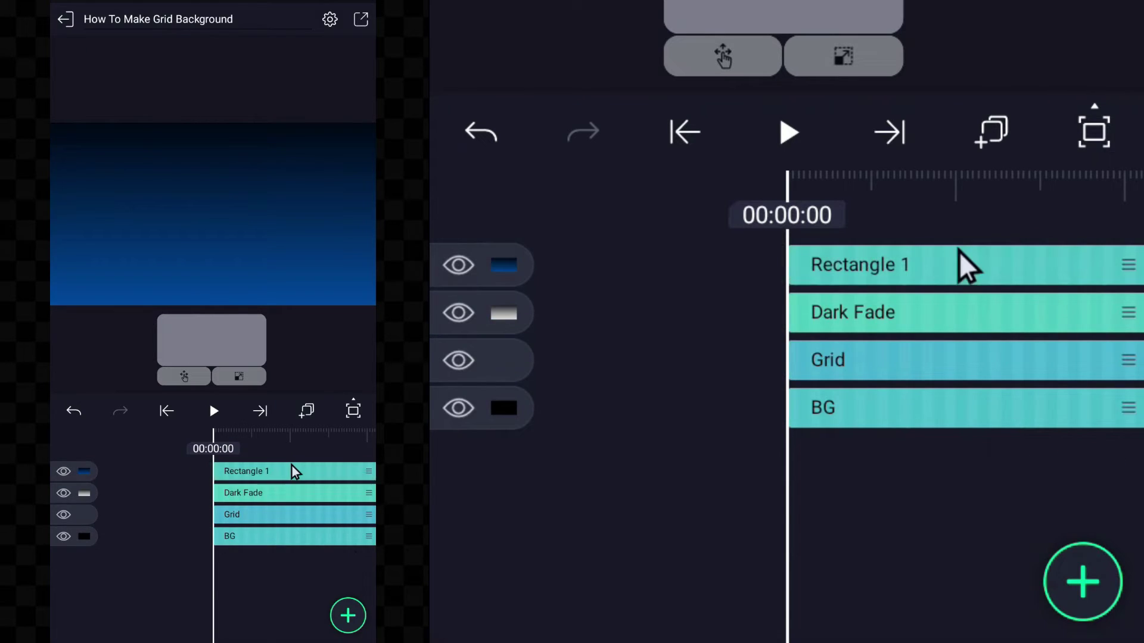
# Set the blue gradient rectangle's blending mode to Screen.
pyautogui.click(291, 468)
pyautogui.click(324, 554)
pyautogui.click(254, 608)
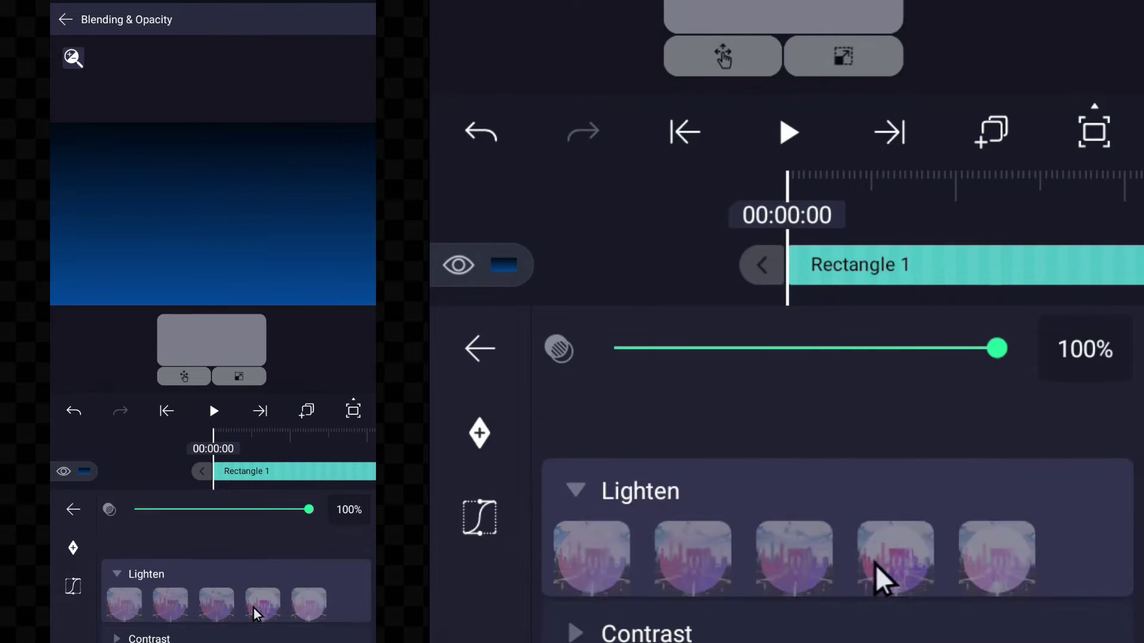
pyautogui.click(141, 592)
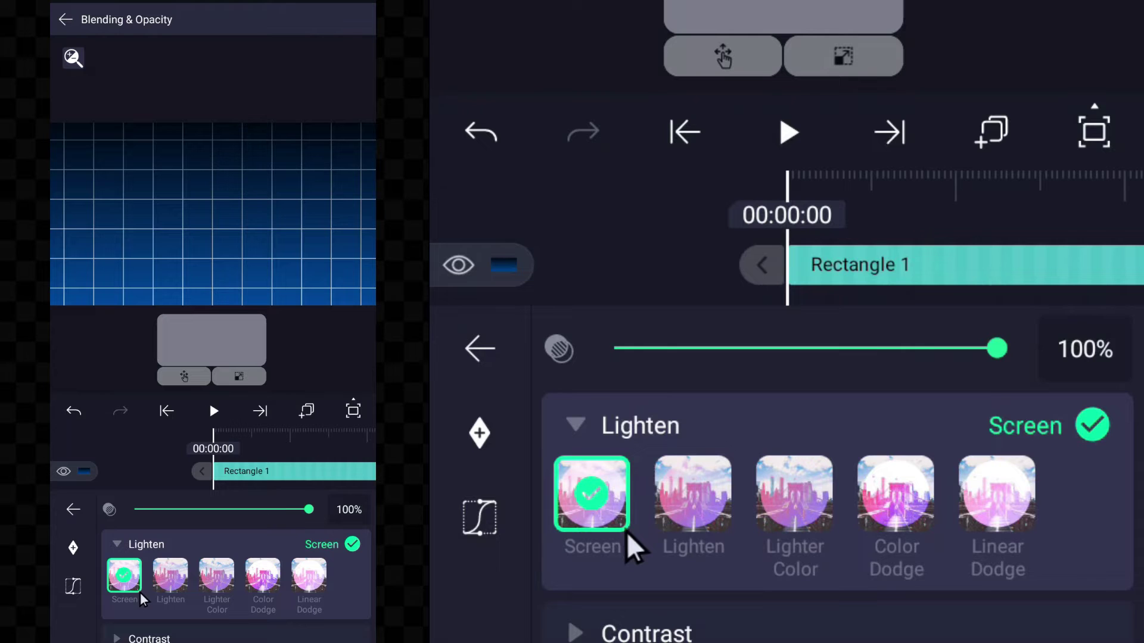
pyautogui.click(161, 460)
# Rename the blue gradient rectangle layer Gradient and return to the layer timeline.
pyautogui.click(229, 474)
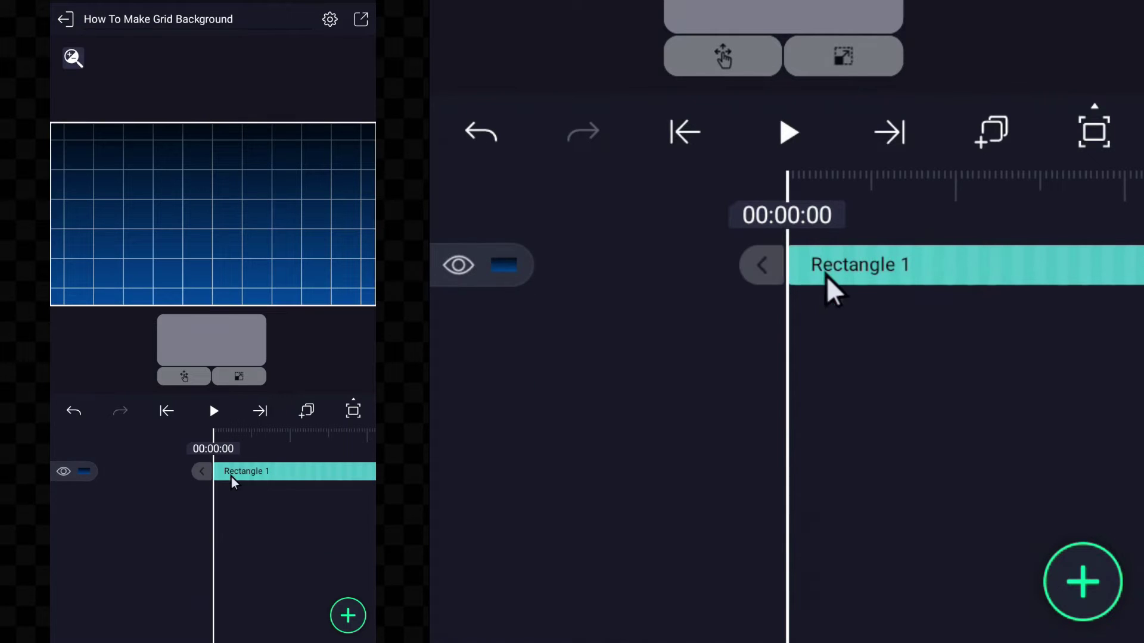
pyautogui.write('Gradient')
pyautogui.press('Return')
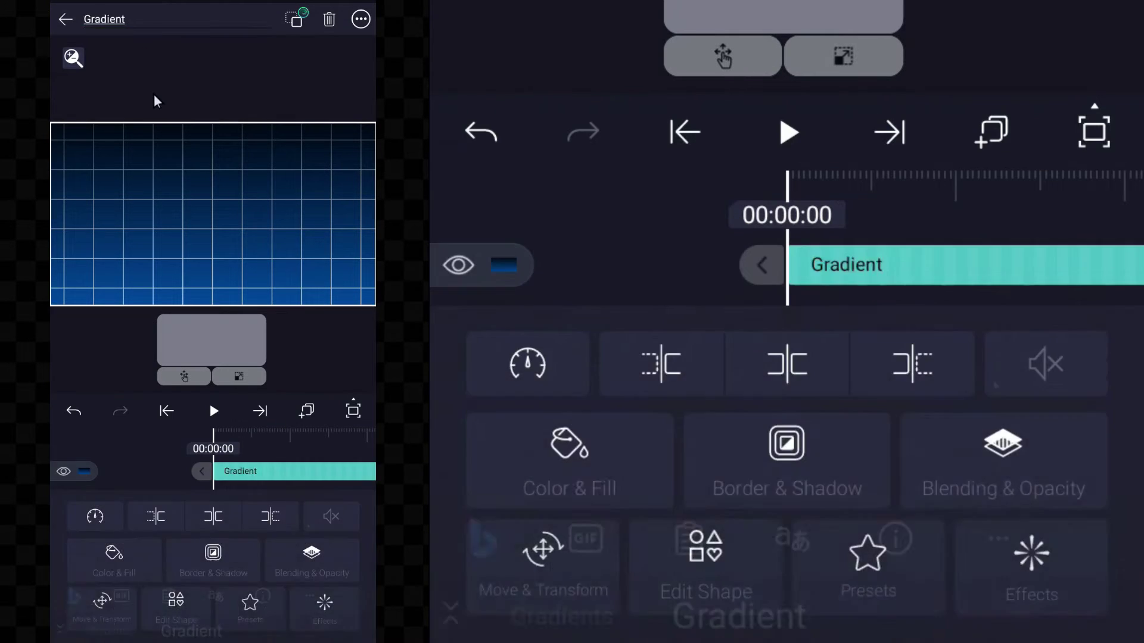
pyautogui.press('Escape')
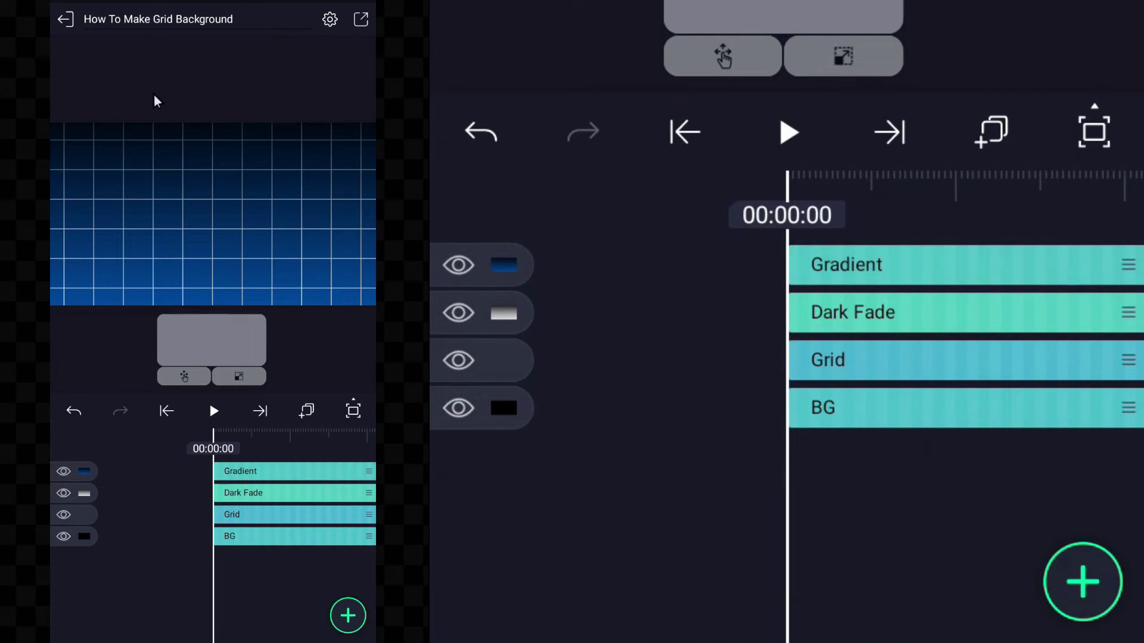
# Change the Grid effect's line color on the Grid layer to dark blue #003E7B and return to the layer timeline.
pyautogui.click(285, 521)
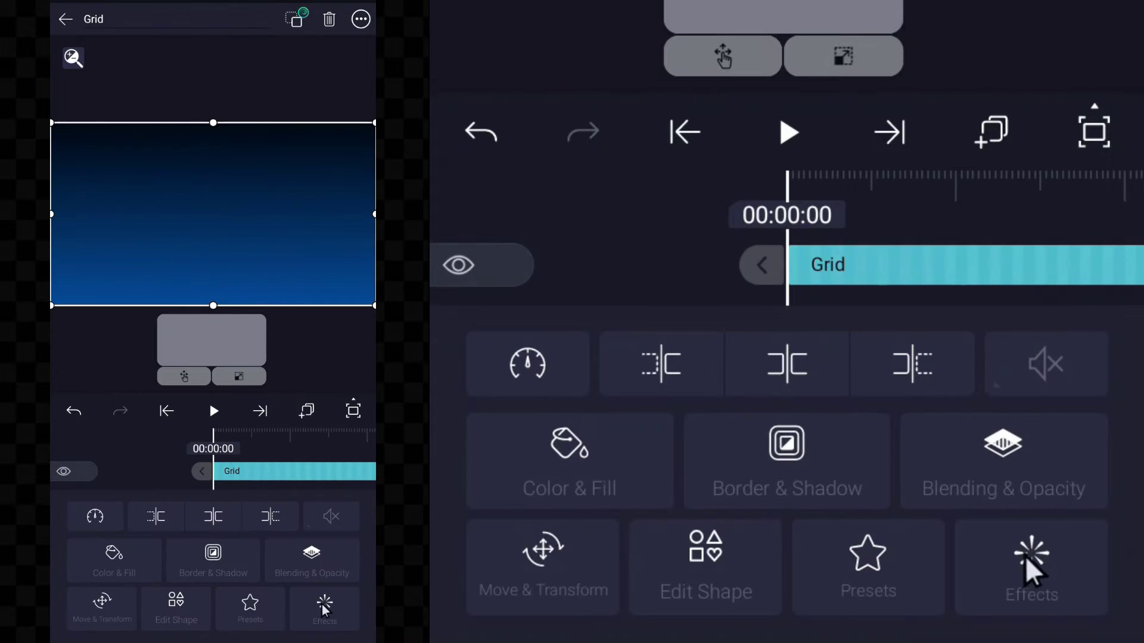
pyautogui.click(325, 607)
pyautogui.click(304, 543)
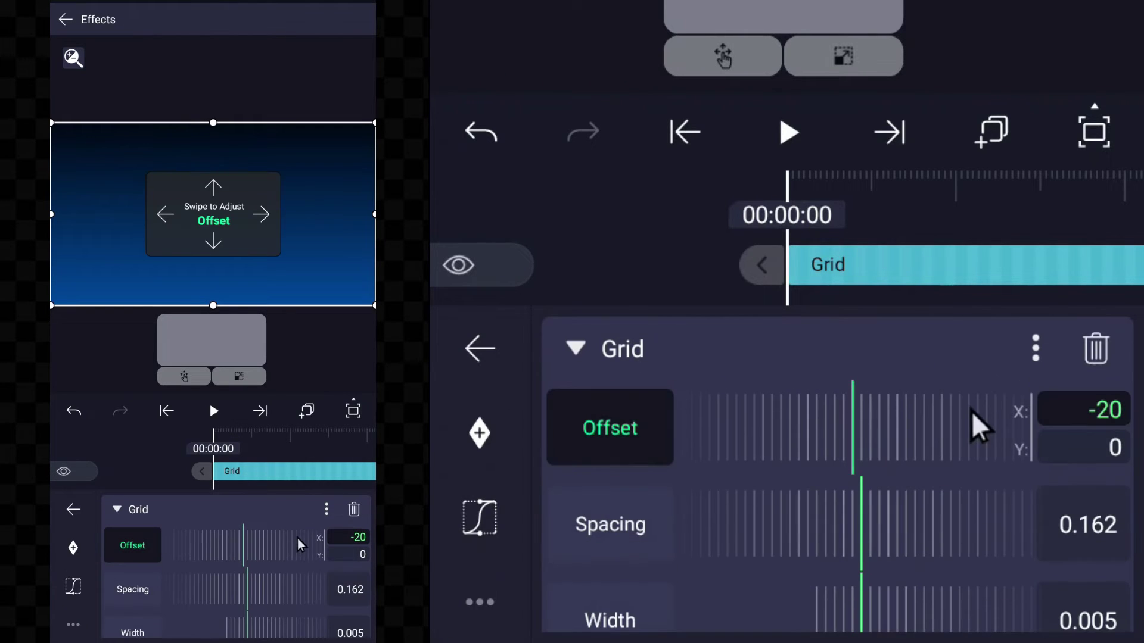
pyautogui.scroll(-3, 344, 585)
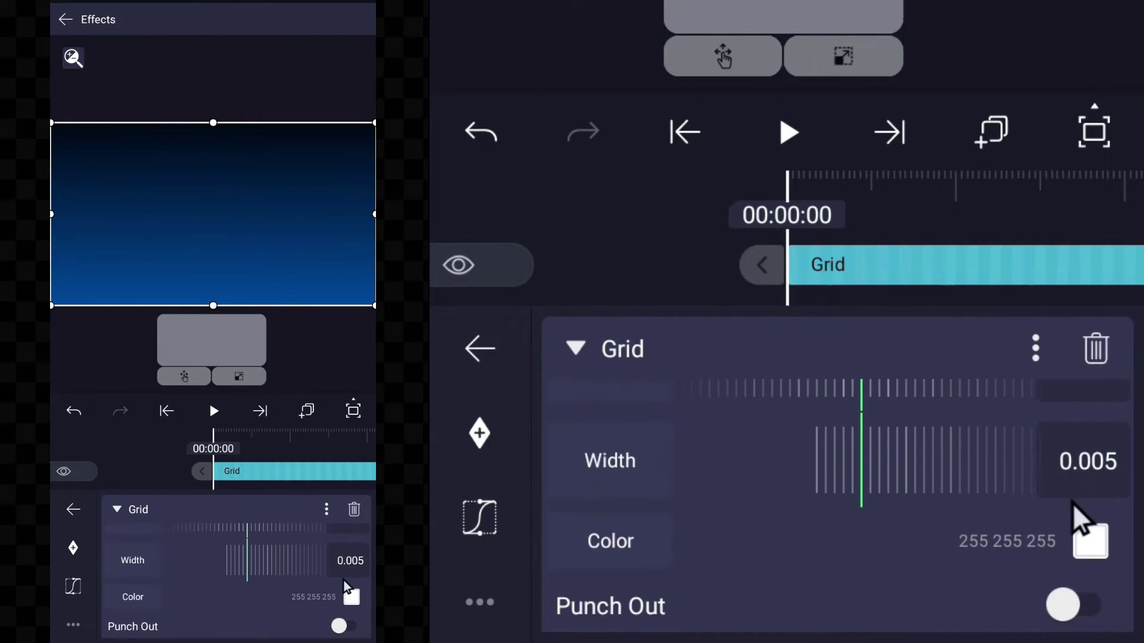
pyautogui.click(350, 581)
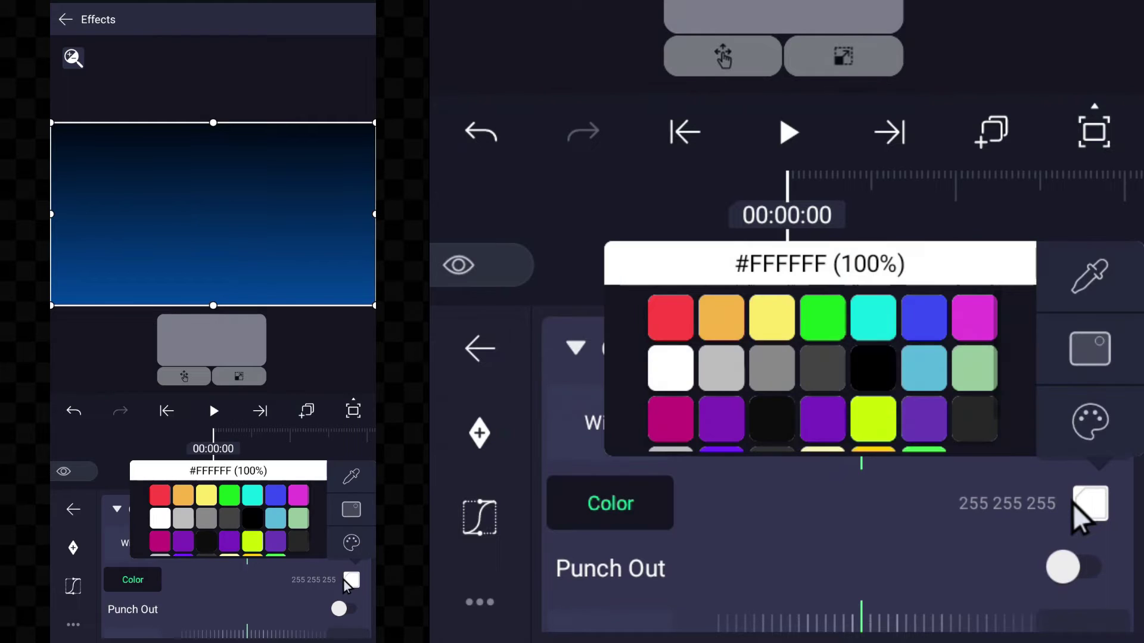
pyautogui.click(350, 544)
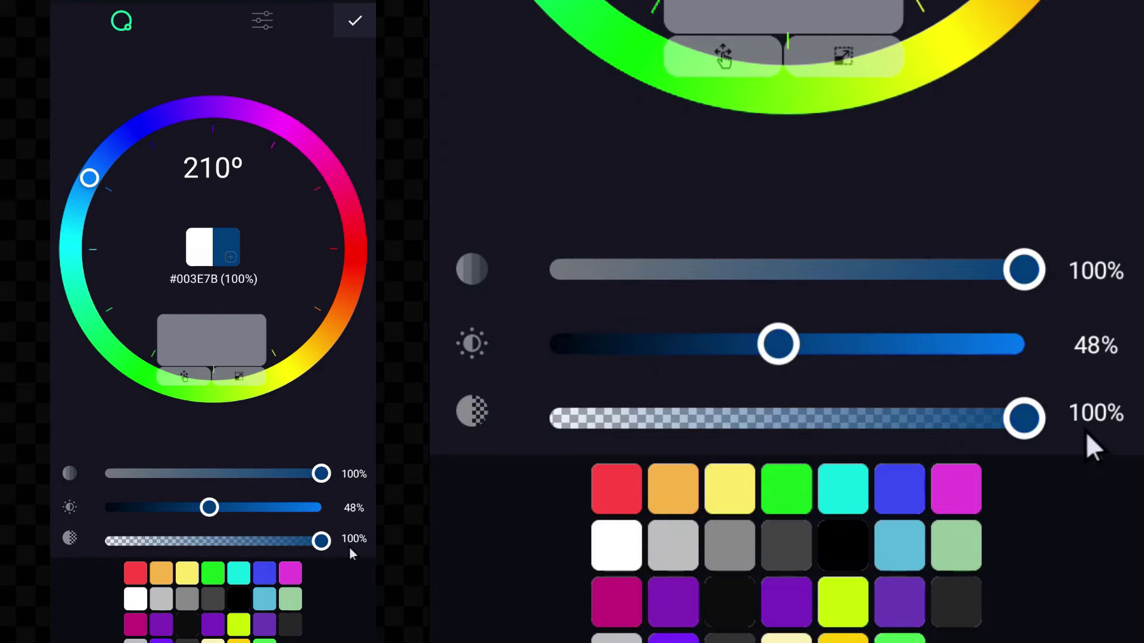
pyautogui.press('Escape')
pyautogui.press('Escape')
pyautogui.press('Escape')
pyautogui.press('Escape')
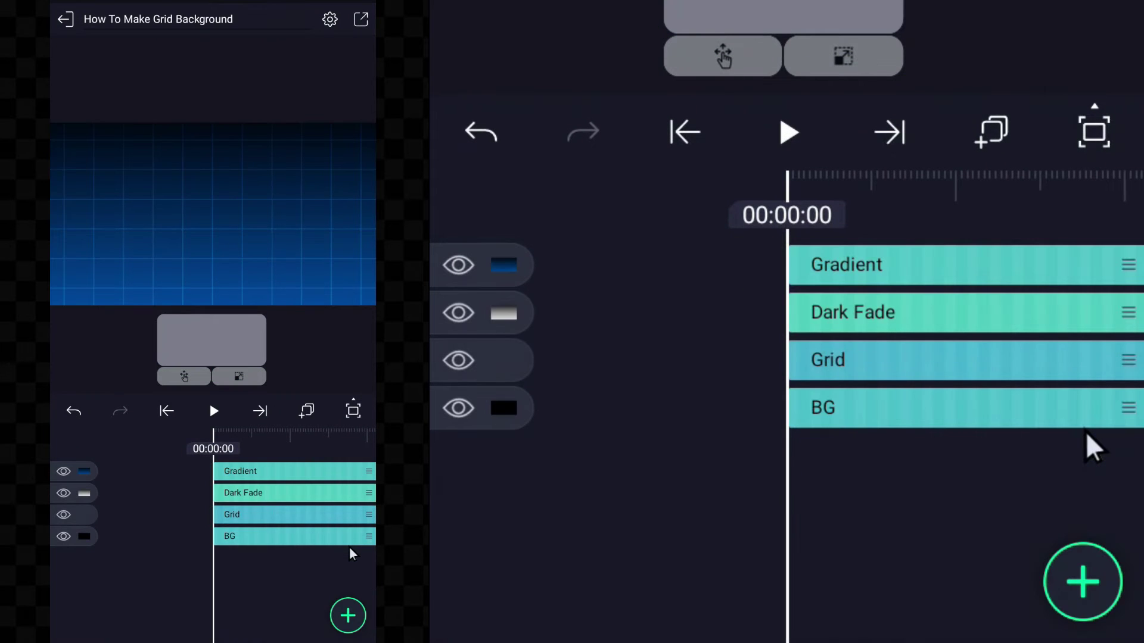
# Duplicate the Gradient layer and set the copy's blending mode to Color Dodge.
pyautogui.click(317, 473)
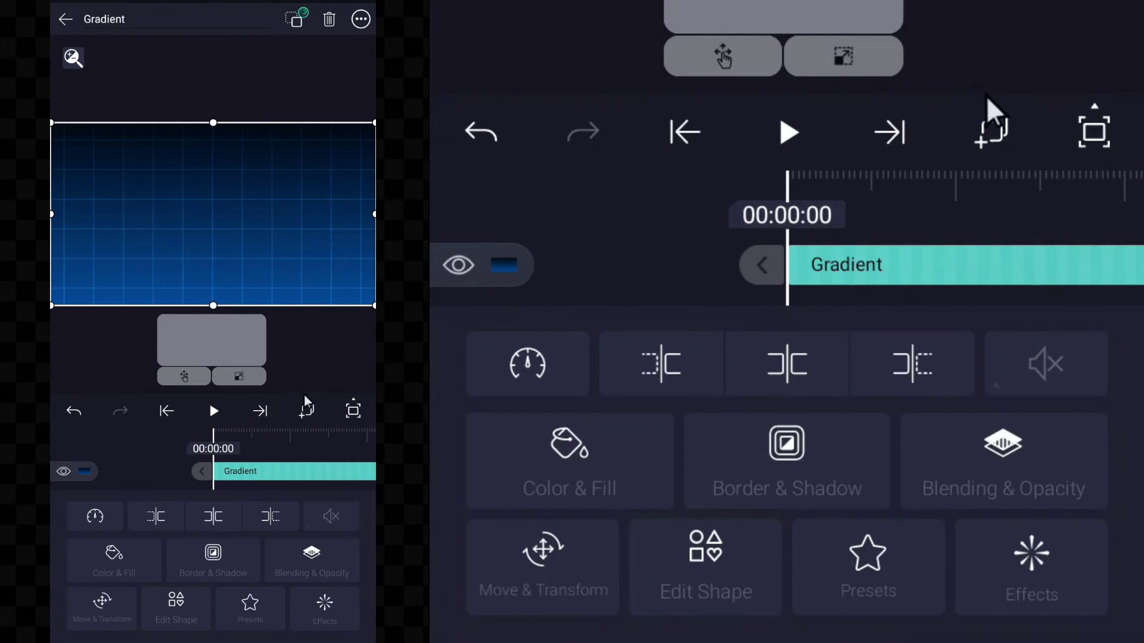
pyautogui.click(994, 130)
pyautogui.click(966, 271)
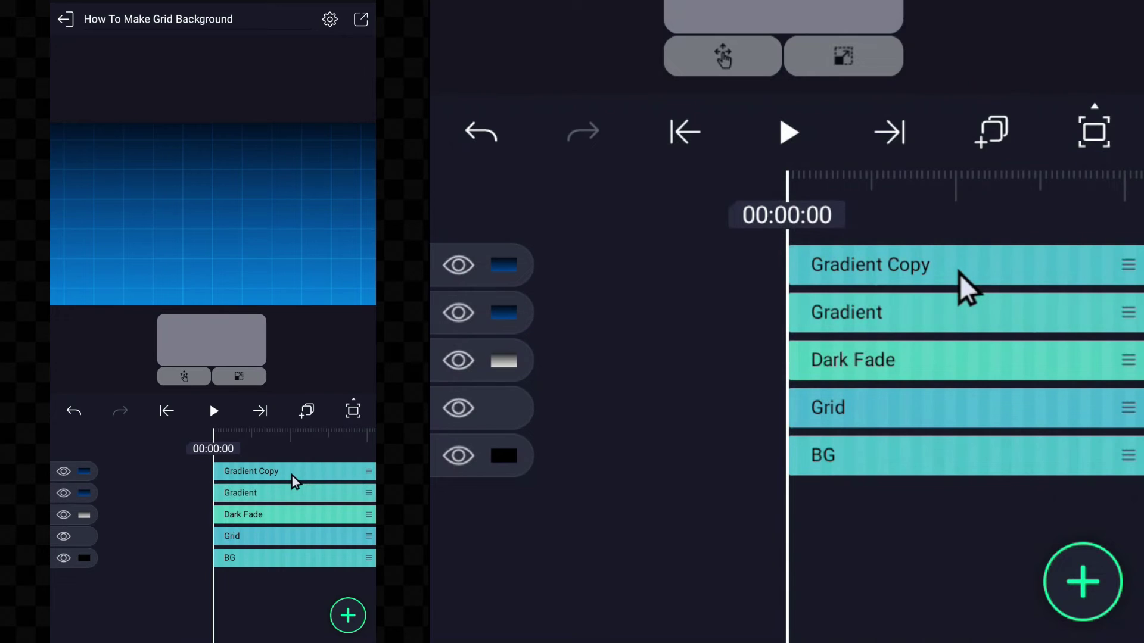
pyautogui.click(959, 273)
pyautogui.click(1007, 441)
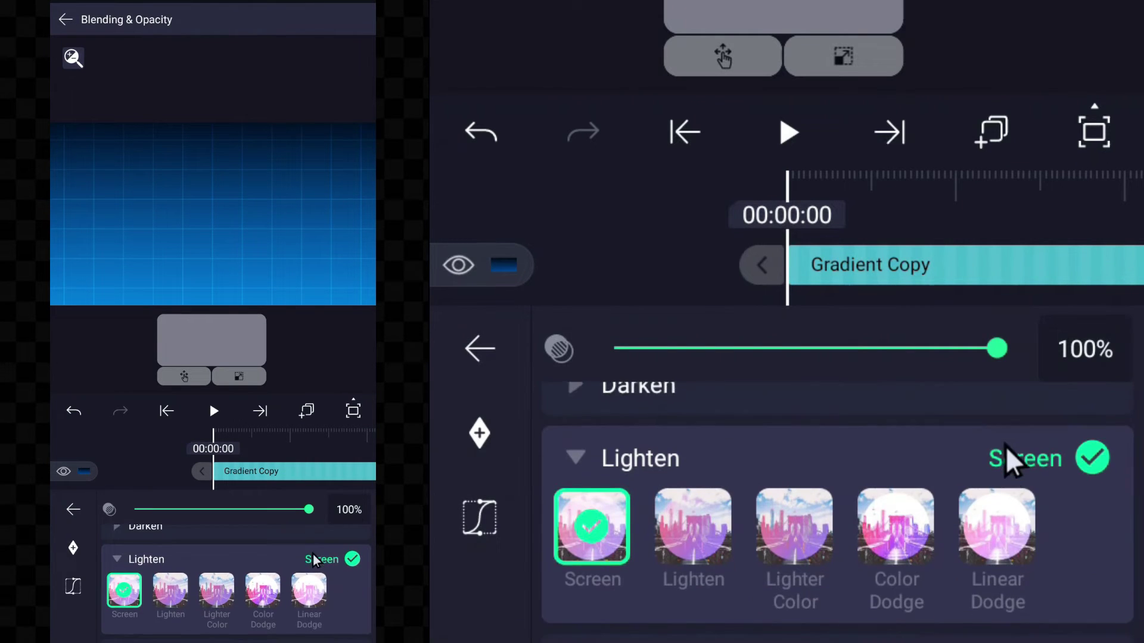
pyautogui.click(906, 549)
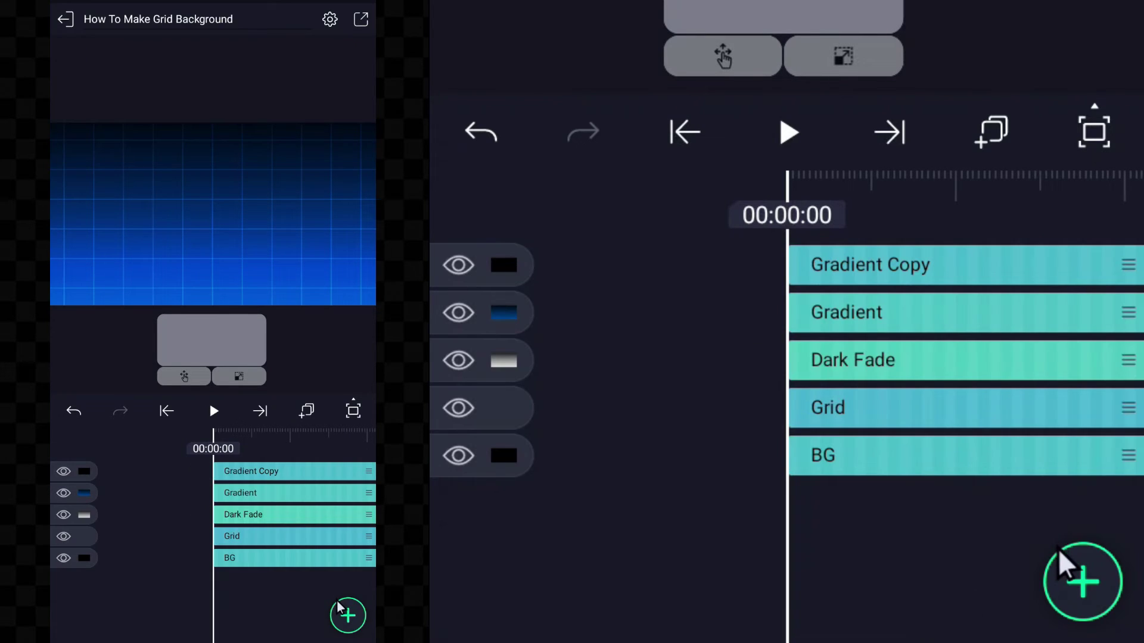
# Add a rectangle above Gradient Copy and make it fill the whole composition.
pyautogui.click(1069, 569)
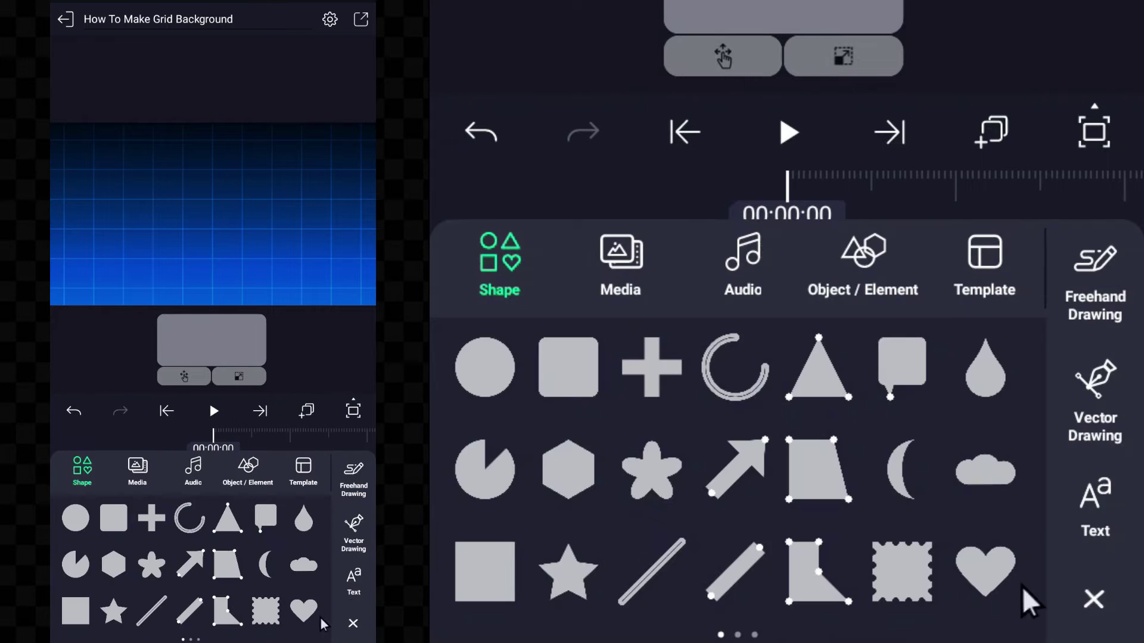
pyautogui.click(484, 572)
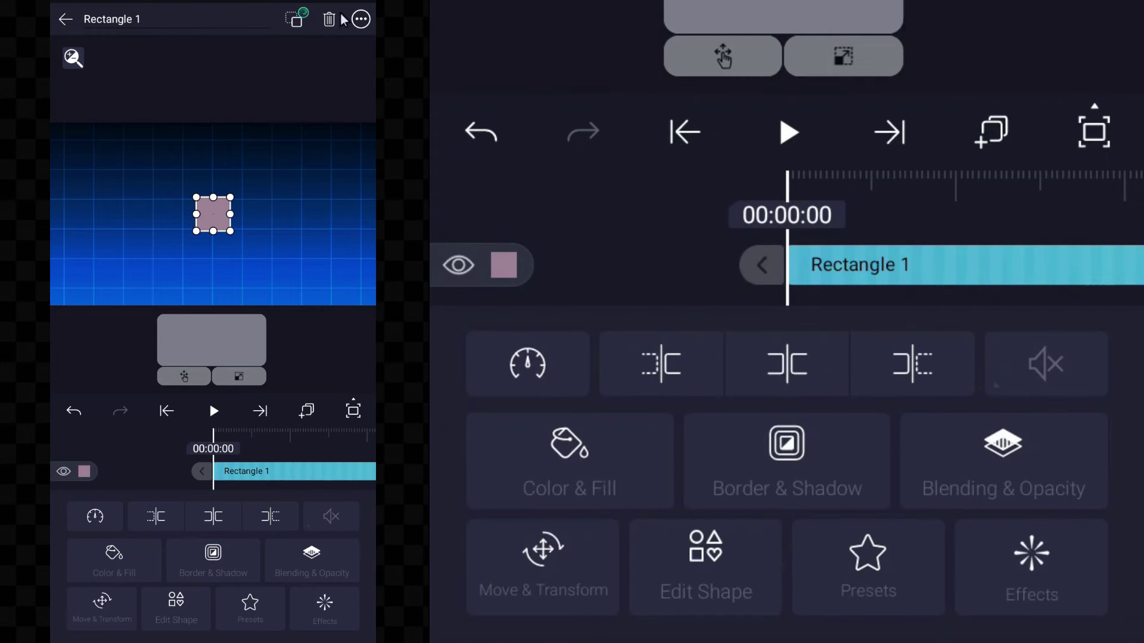
pyautogui.click(361, 20)
pyautogui.click(323, 200)
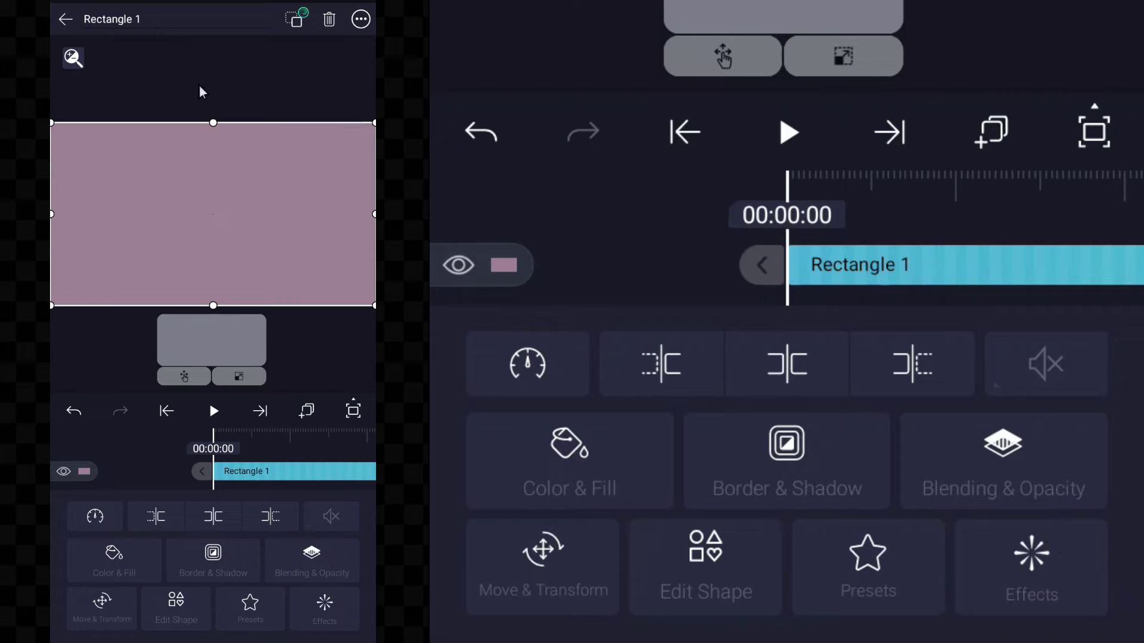
# Rename the new full-size rectangle layer CC.
pyautogui.click(184, 19)
pyautogui.press('BackSpace')
pyautogui.press('BackSpace')
pyautogui.press('BackSpace')
pyautogui.press('BackSpace')
pyautogui.press('BackSpace')
pyautogui.press('BackSpace')
pyautogui.press('BackSpace')
pyautogui.press('BackSpace')
pyautogui.press('BackSpace')
pyautogui.press('BackSpace')
pyautogui.press('BackSpace')
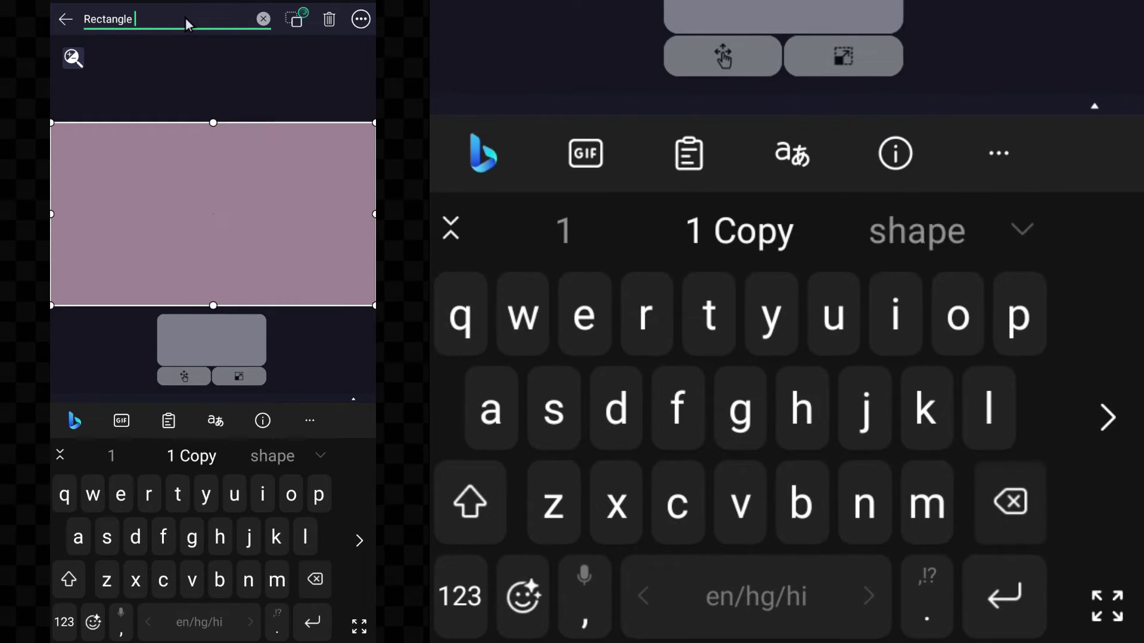
pyautogui.write('CC')
pyautogui.press('Return')
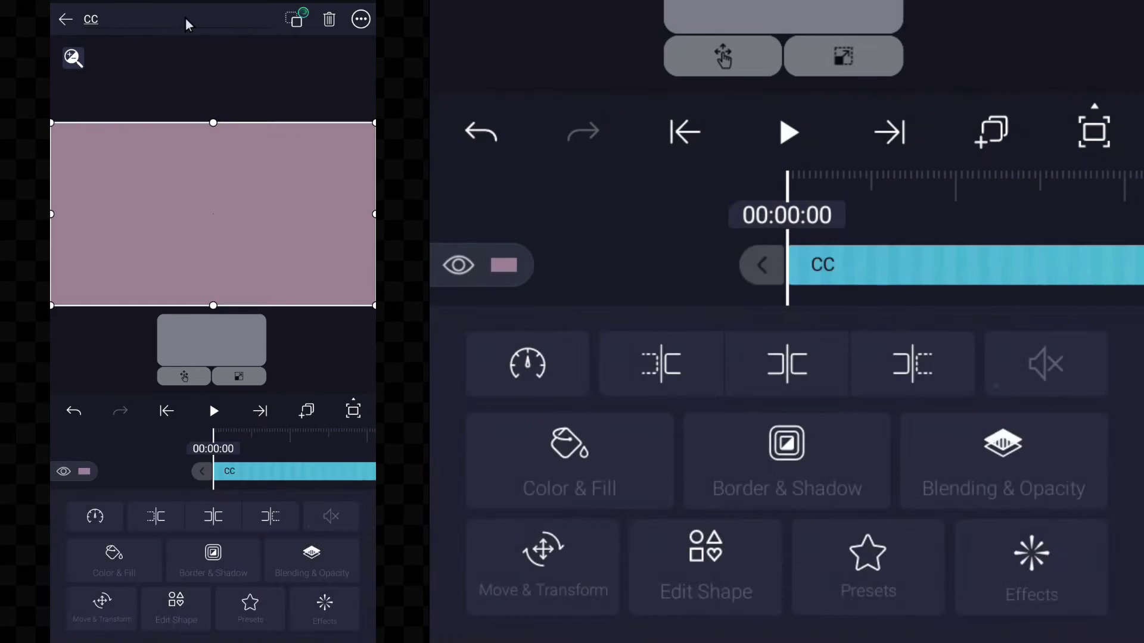
# Add the Copy Background effect with standard settings to the CC layer.
pyautogui.press('Escape')
pyautogui.click(264, 474)
pyautogui.click(301, 618)
pyautogui.click(244, 510)
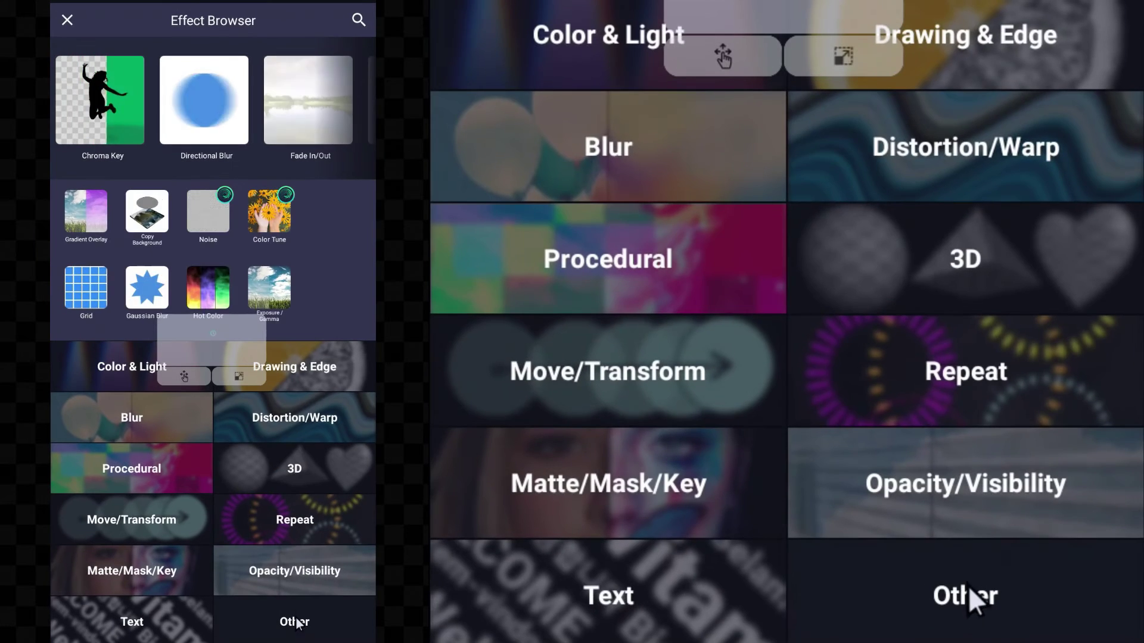
pyautogui.click(296, 619)
pyautogui.click(296, 104)
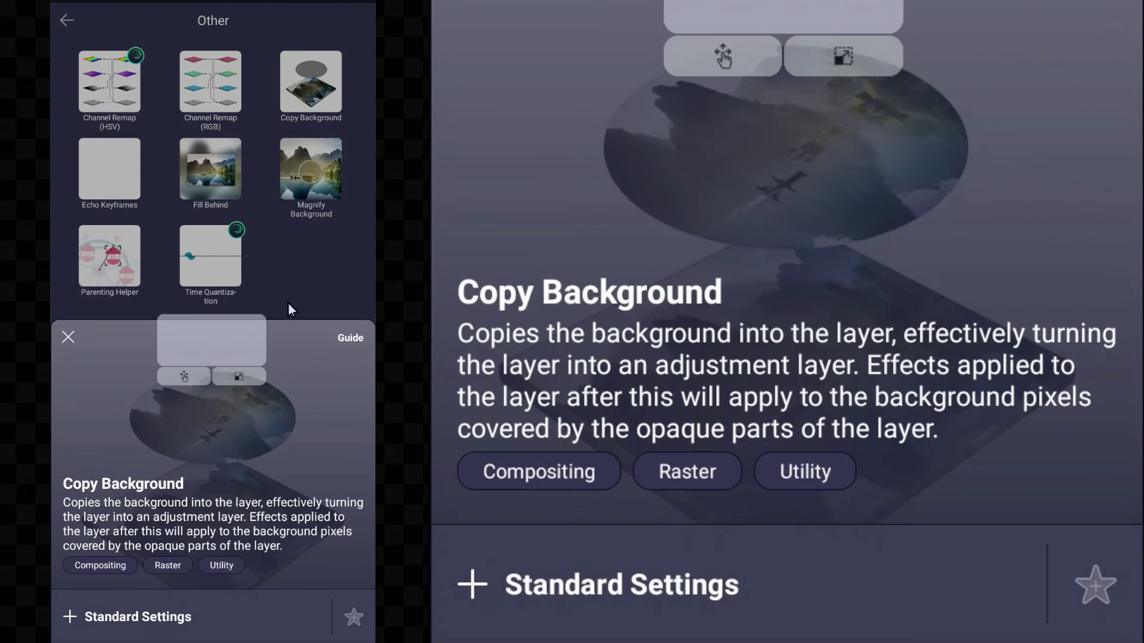
pyautogui.click(248, 620)
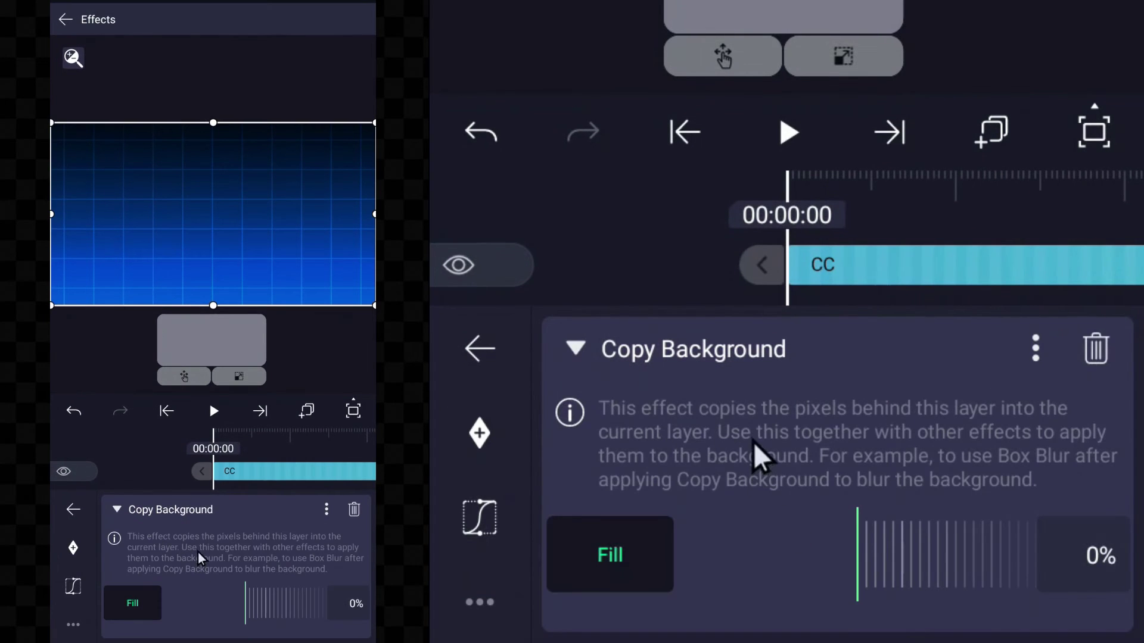
pyautogui.click(161, 516)
# Add the Exposure / Gamma effect with standard settings to the CC layer.
pyautogui.click(187, 535)
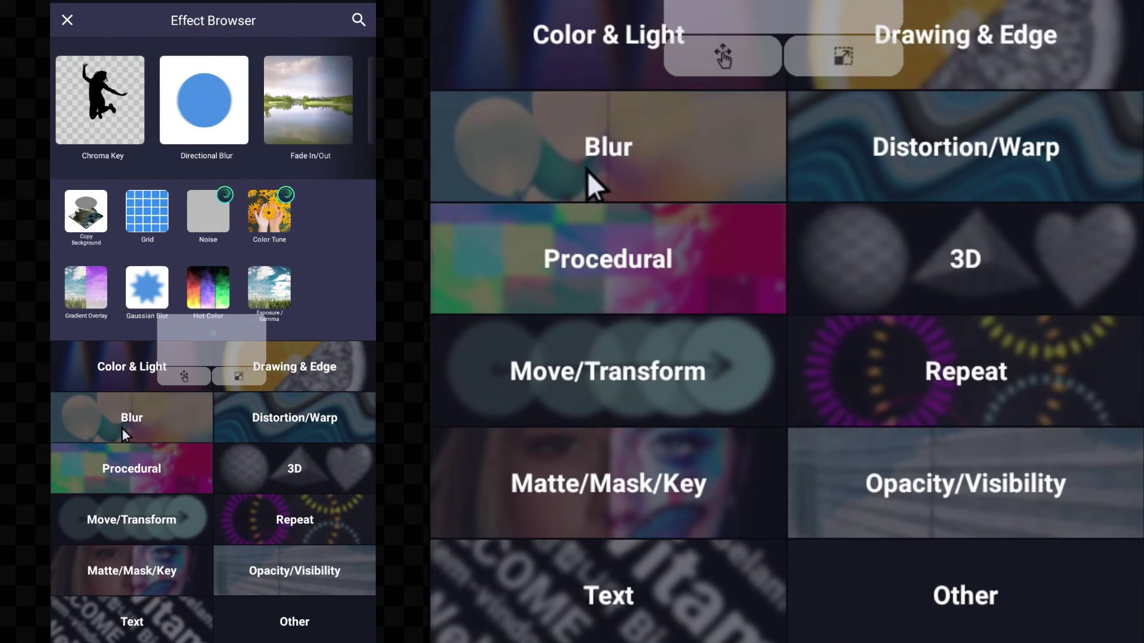
pyautogui.click(123, 381)
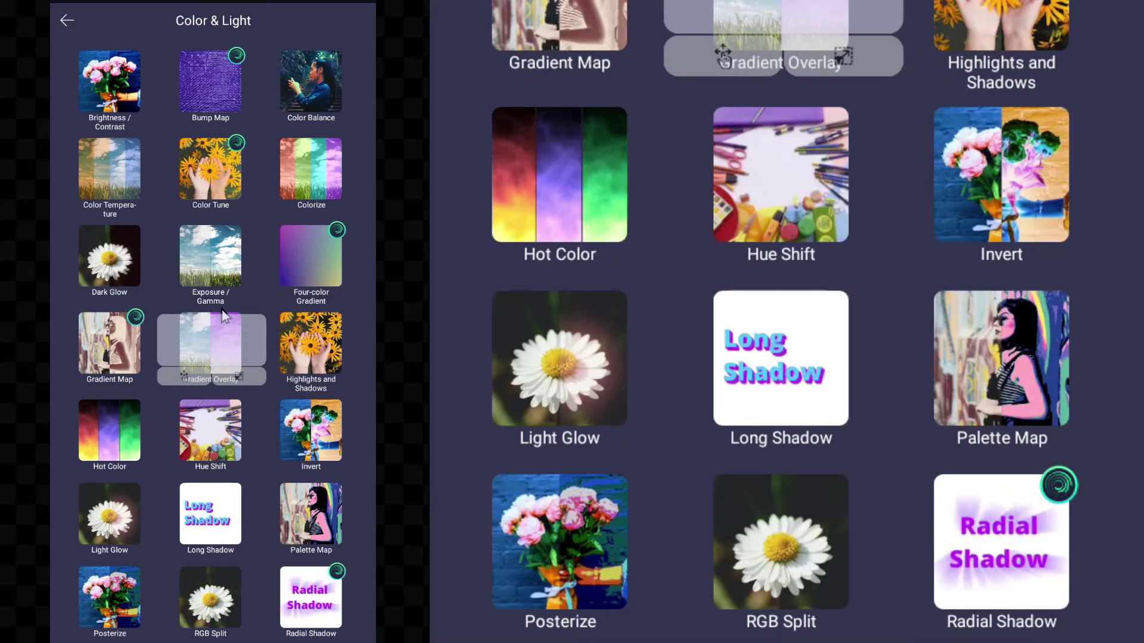
pyautogui.click(217, 256)
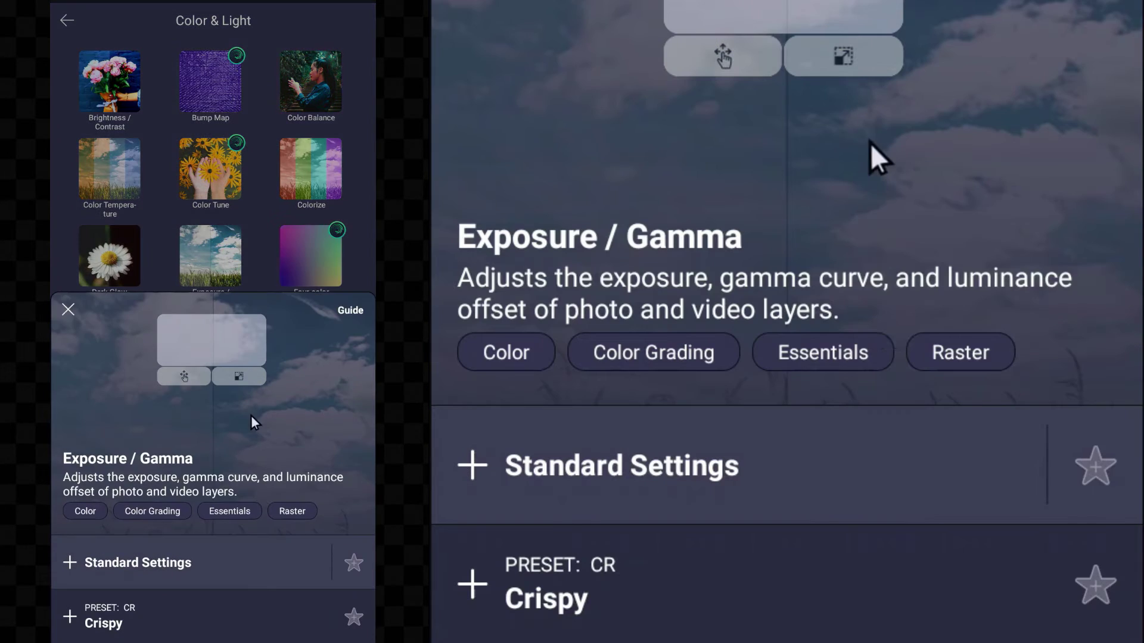
pyautogui.click(248, 559)
# Set the CC layer's Exposure / Gamma effect to exposure 0.24, gamma 0.740 and offset 0.03.
pyautogui.click(260, 544)
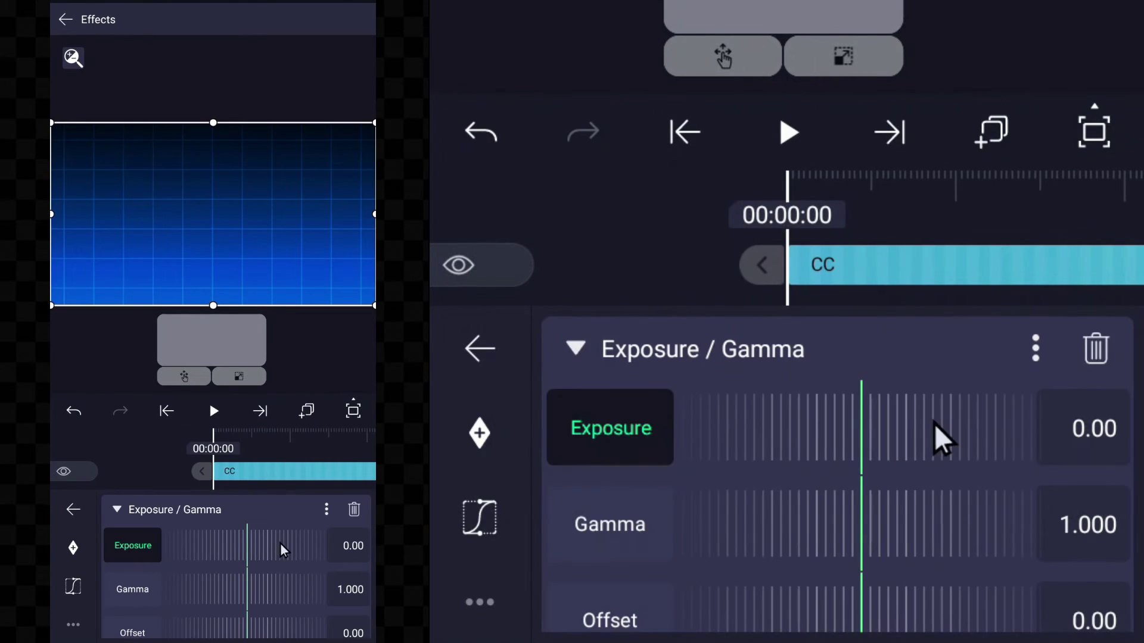
pyautogui.hscroll(-1, 280, 542)
pyautogui.hscroll(3, 280, 542)
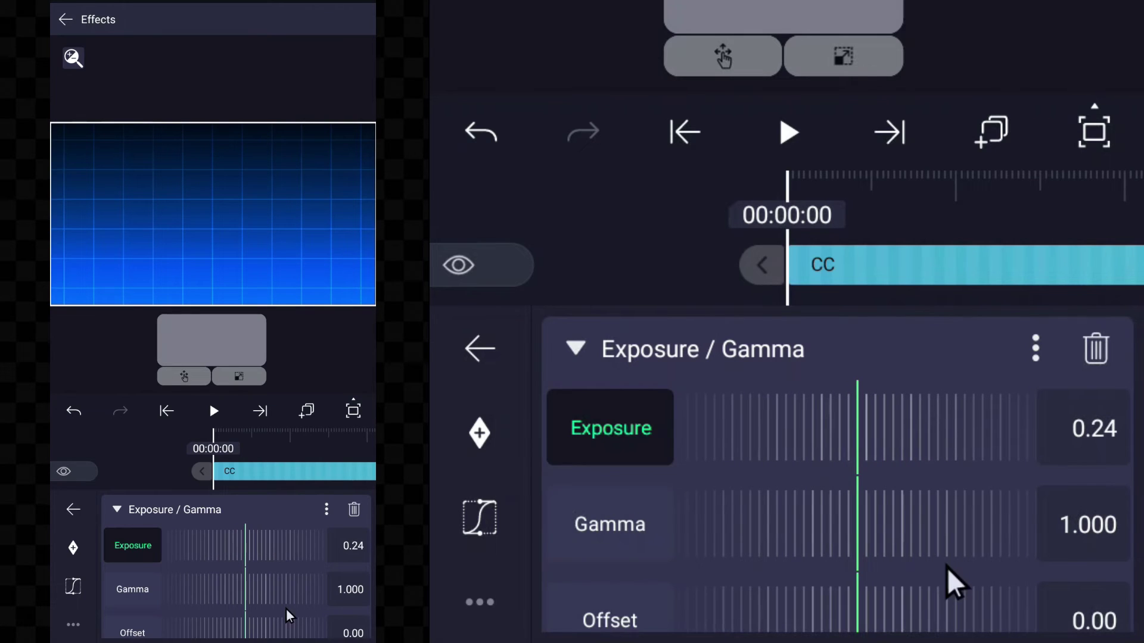
pyautogui.scroll(-7, 286, 609)
pyautogui.scroll(2, 286, 609)
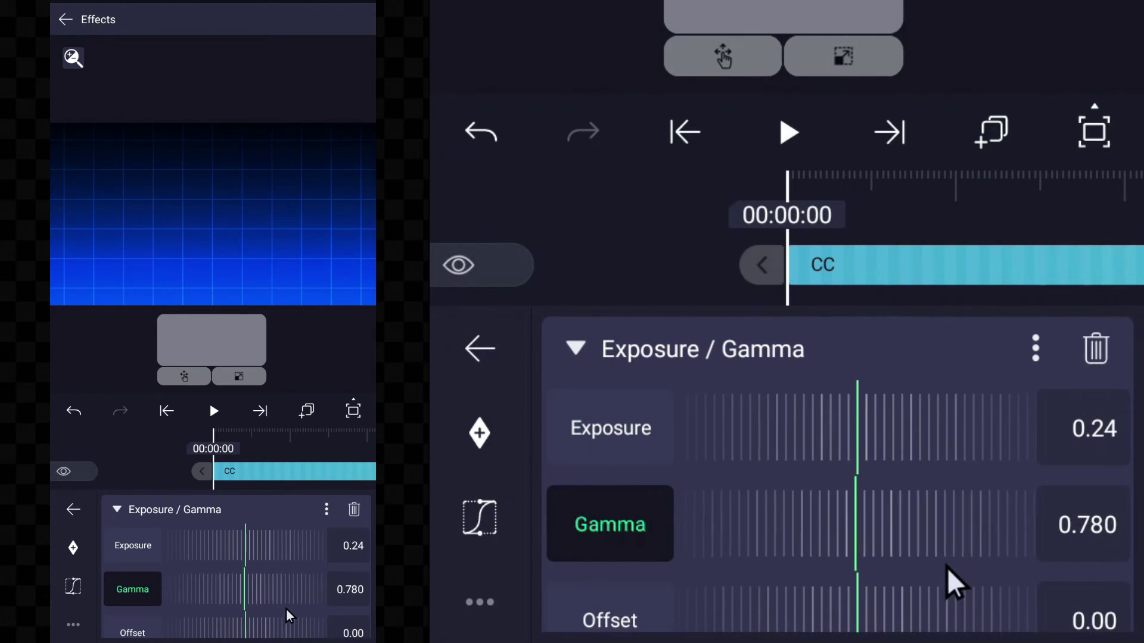
pyautogui.scroll(-1, 289, 610)
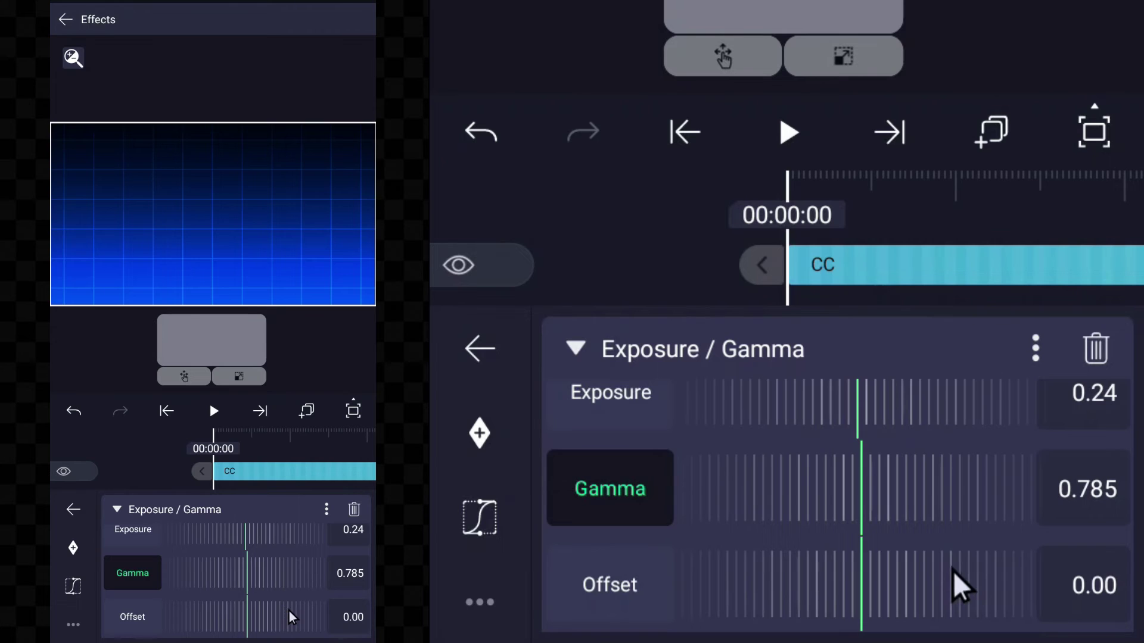
pyautogui.scroll(-2, 288, 610)
pyautogui.scroll(1, 289, 610)
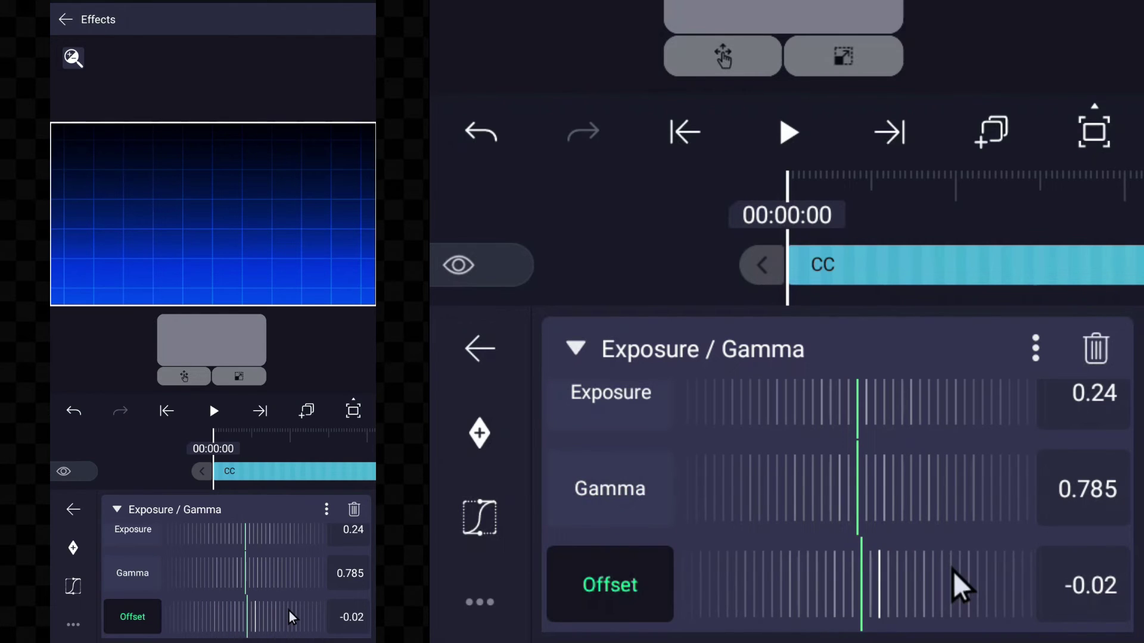
pyautogui.scroll(3, 263, 545)
pyautogui.scroll(-1, 263, 545)
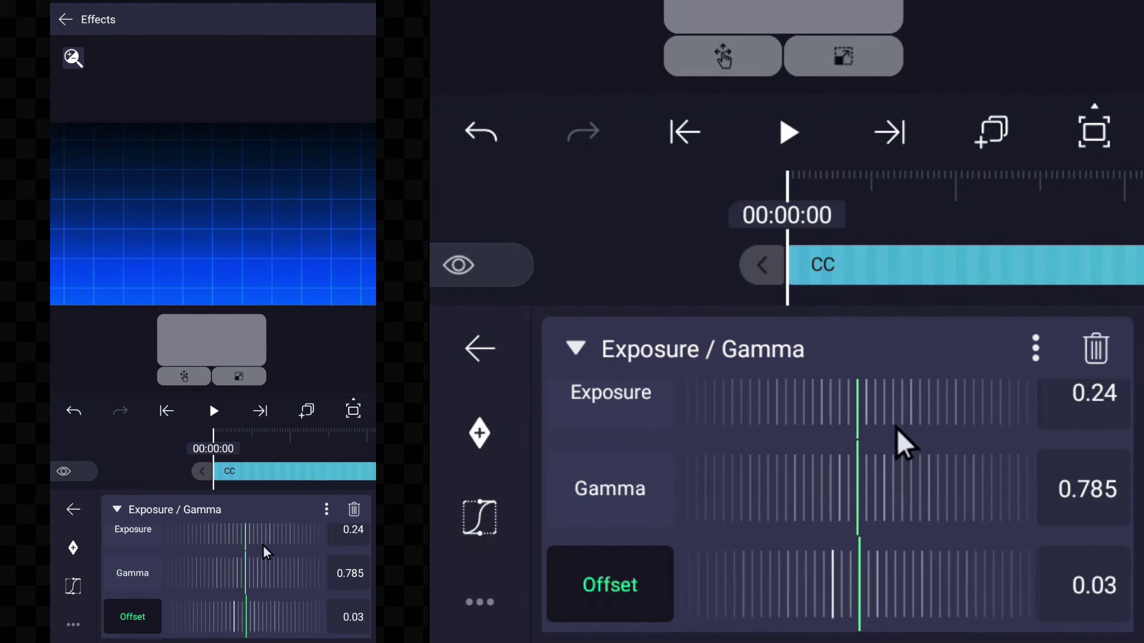
pyautogui.scroll(2, 262, 545)
pyautogui.scroll(-3, 263, 545)
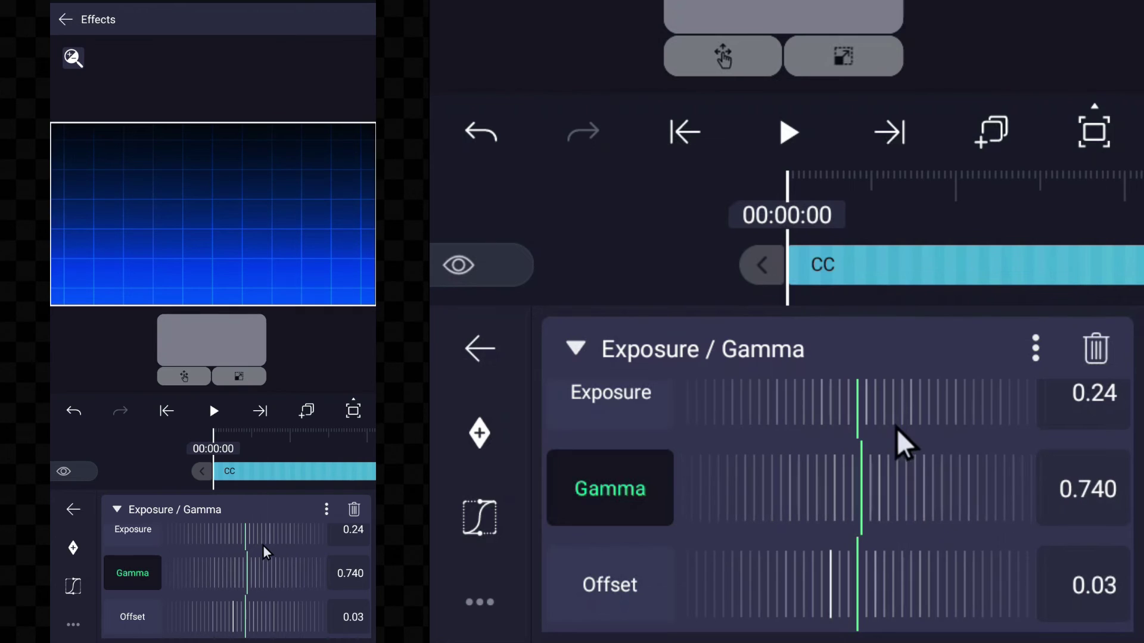
pyautogui.click(249, 509)
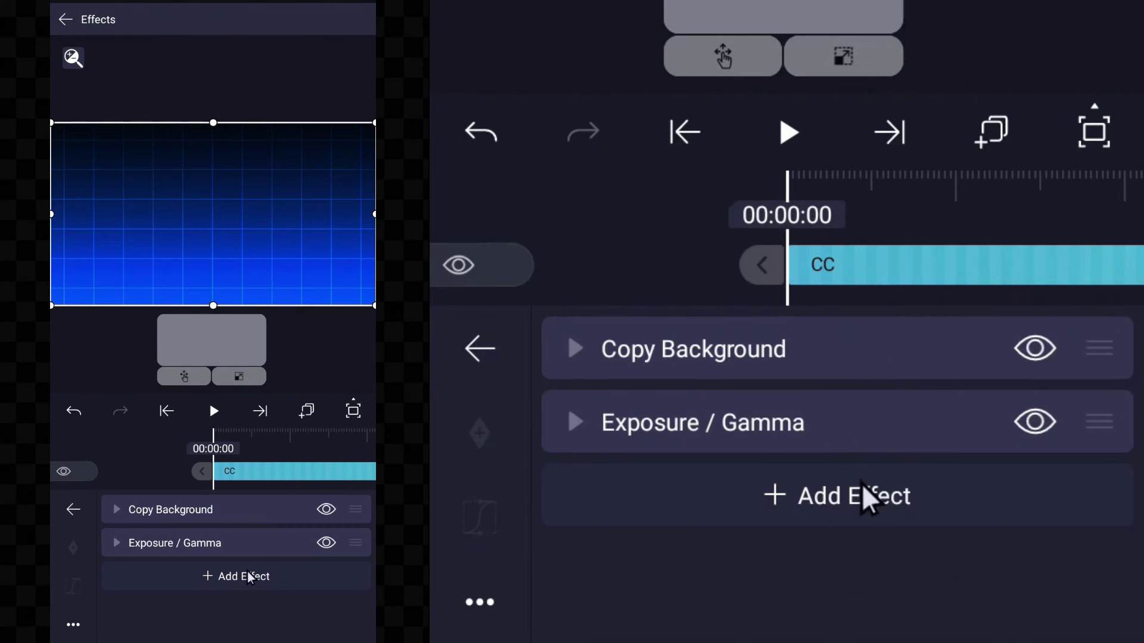
# Add the procedural Noise effect to the CC layer below Exposure / Gamma.
pyautogui.click(249, 577)
pyautogui.click(147, 468)
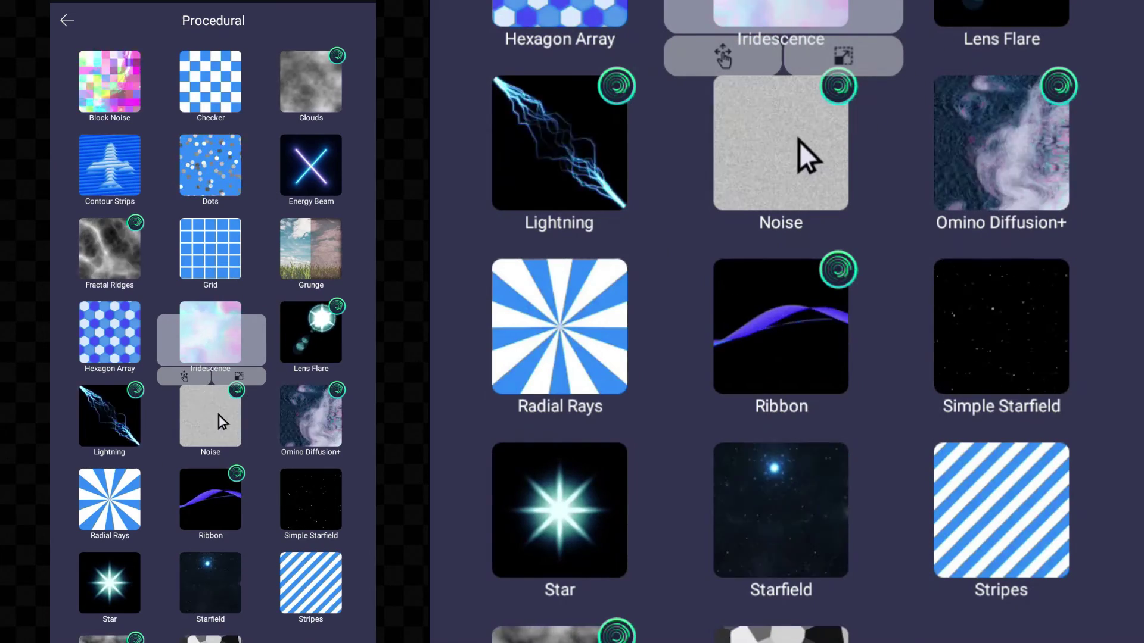
pyautogui.click(220, 416)
pyautogui.click(236, 553)
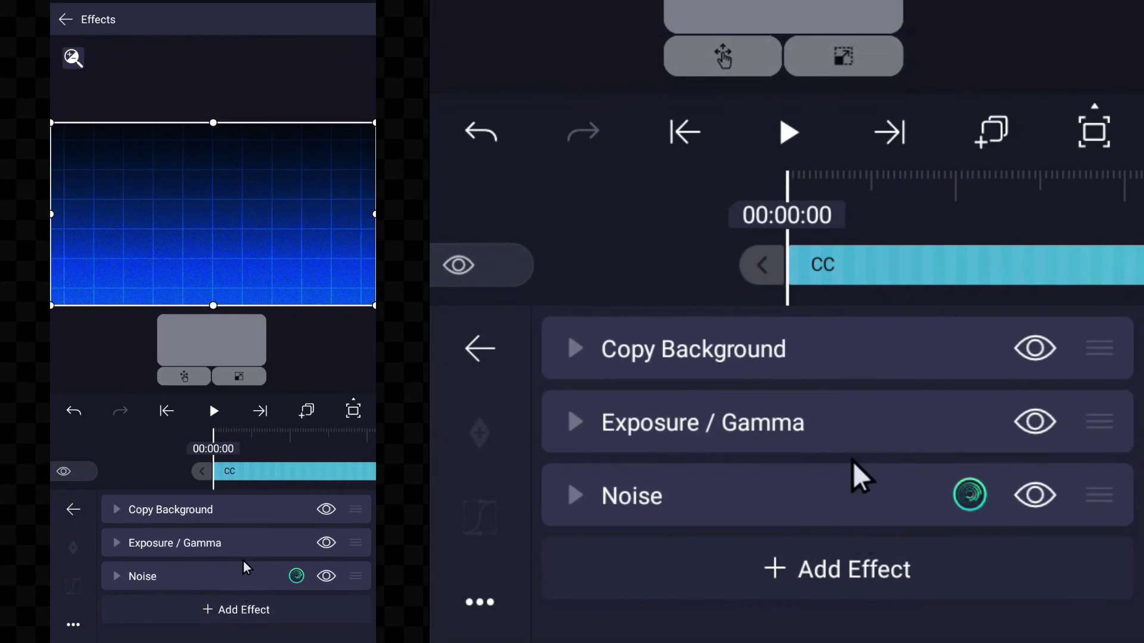
# Set the Noise effect's strength to 0.120 and turn on Monochrome and Freeze.
pyautogui.click(244, 577)
pyautogui.click(1057, 574)
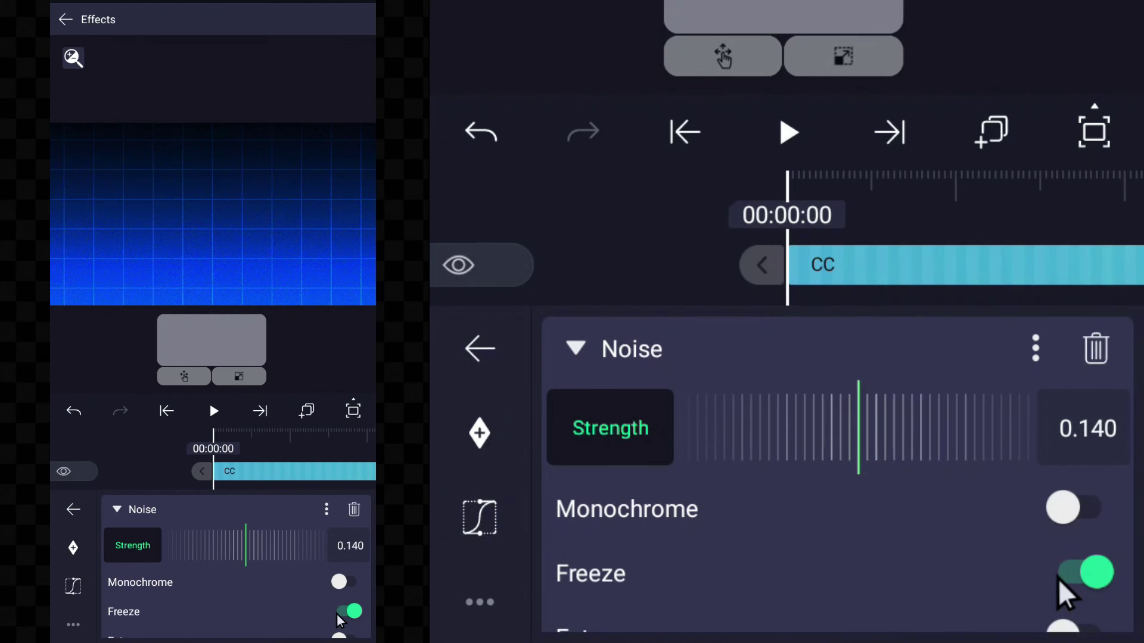
pyautogui.click(1063, 509)
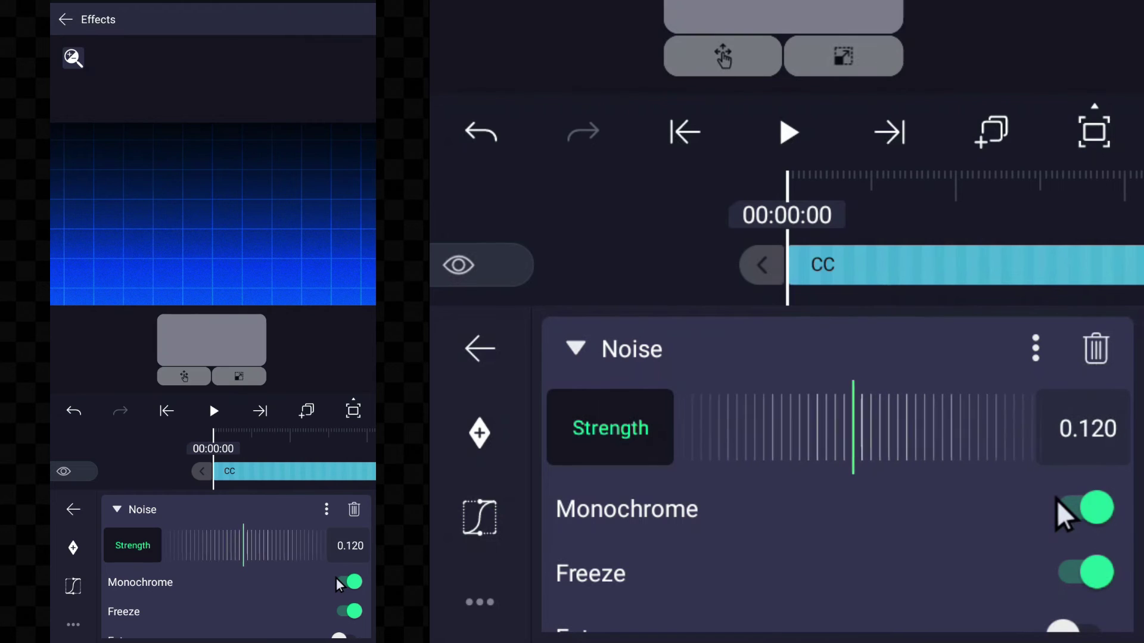
pyautogui.press('Escape')
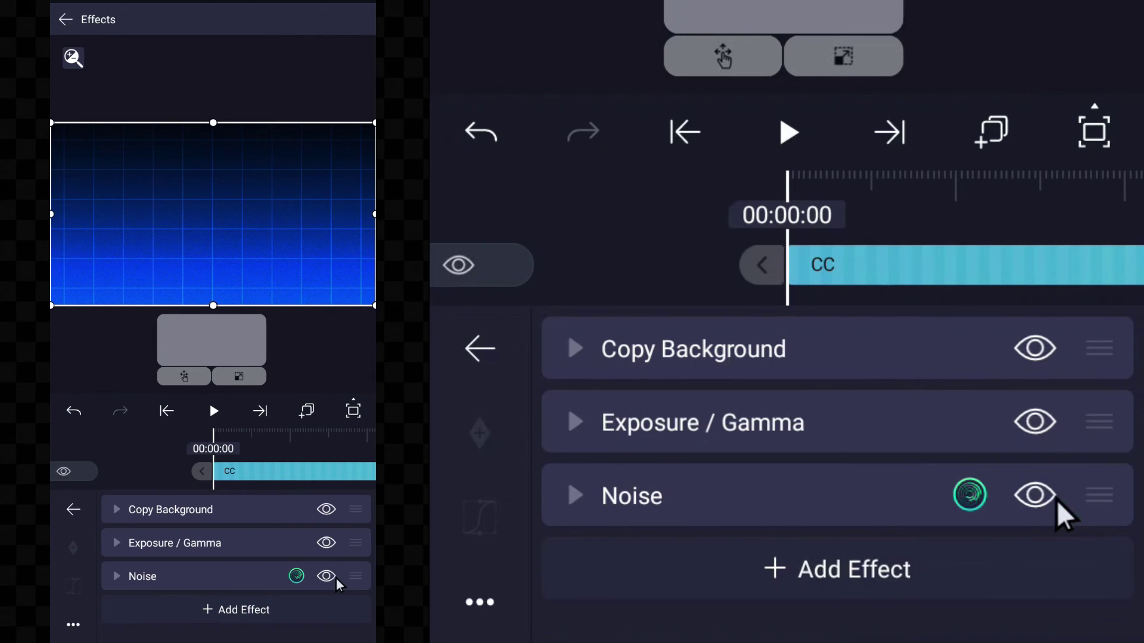
pyautogui.click(989, 238)
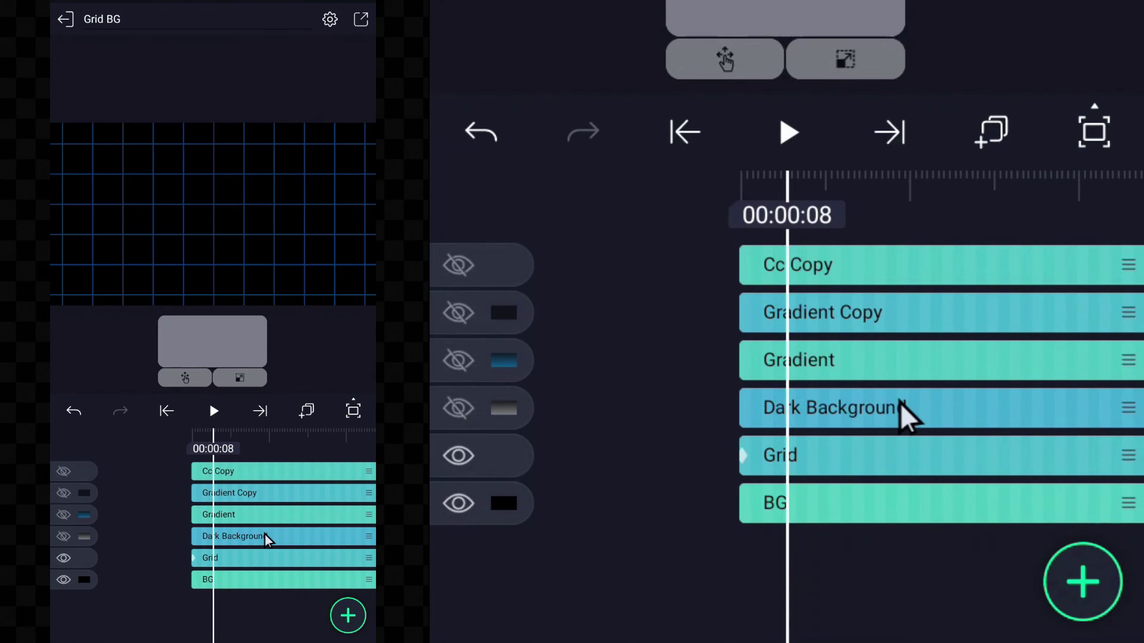
# In the Grid BG project, show the hidden Dark Background, Gradient, Gradient Copy and Cc Copy layers.
pyautogui.click(459, 409)
pyautogui.click(459, 361)
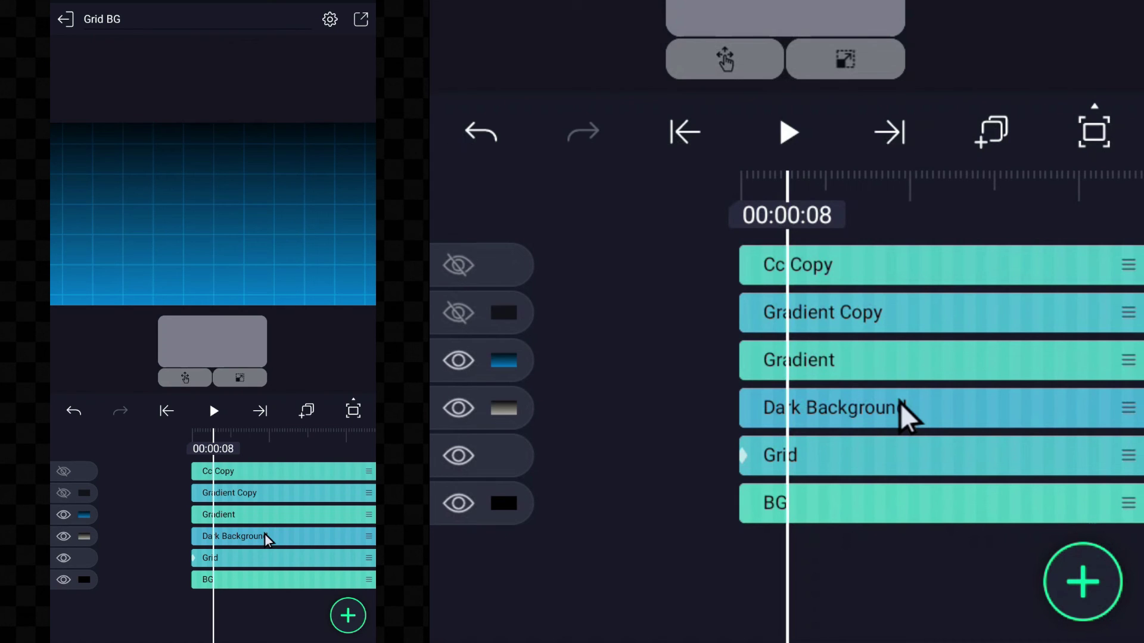
pyautogui.click(458, 312)
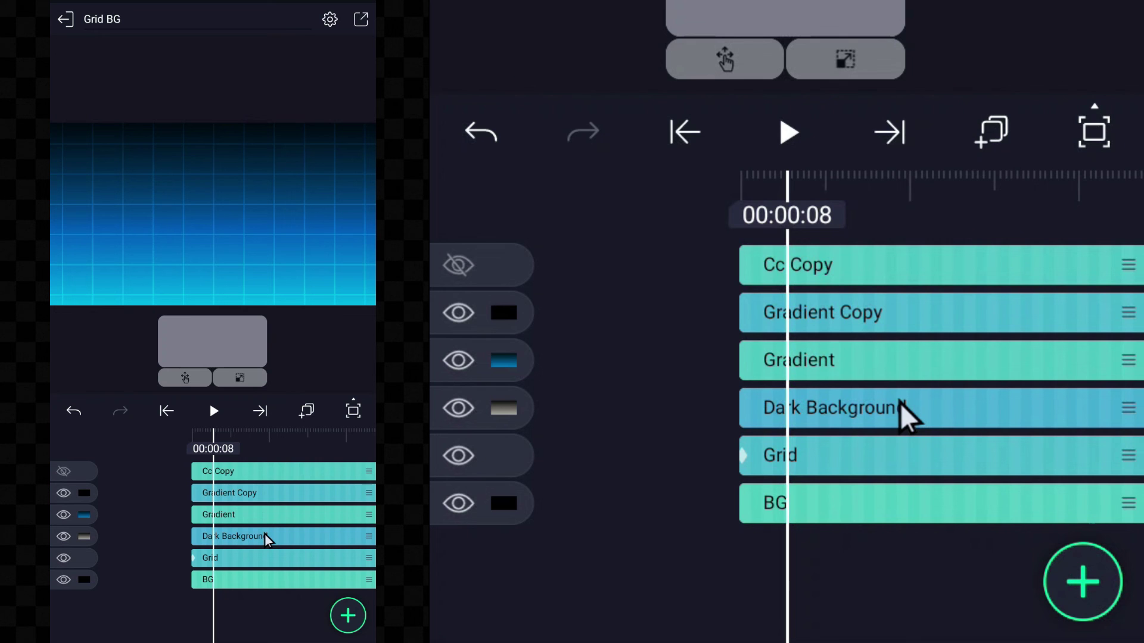
pyautogui.click(459, 266)
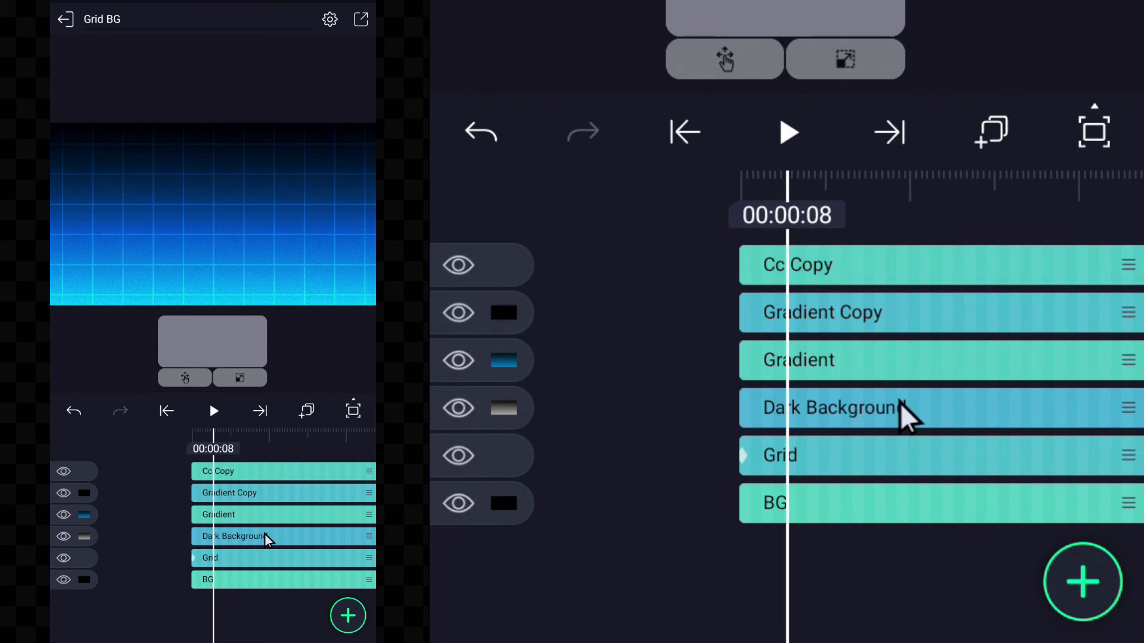
# Examine the Grid layer's animated Offset in its Grid effect, moving along the timeline to 00:02:07.
pyautogui.hscroll(3, 899, 402)
pyautogui.hscroll(-3, 900, 403)
pyautogui.hscroll(1, 899, 403)
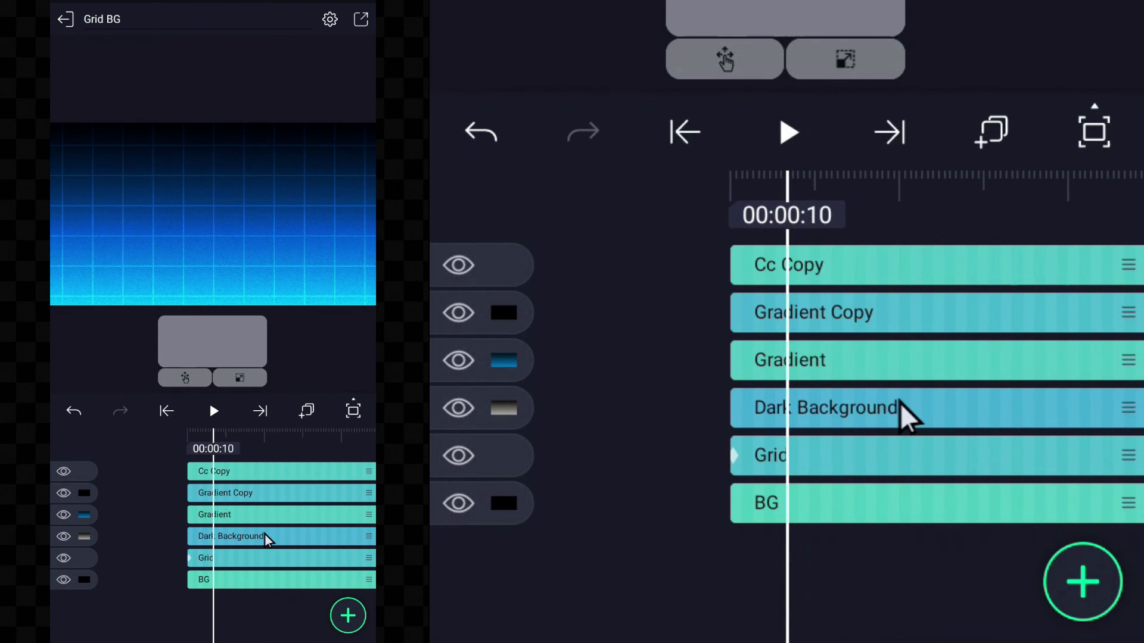
pyautogui.click(895, 460)
pyautogui.click(937, 404)
pyautogui.hscroll(8, 936, 404)
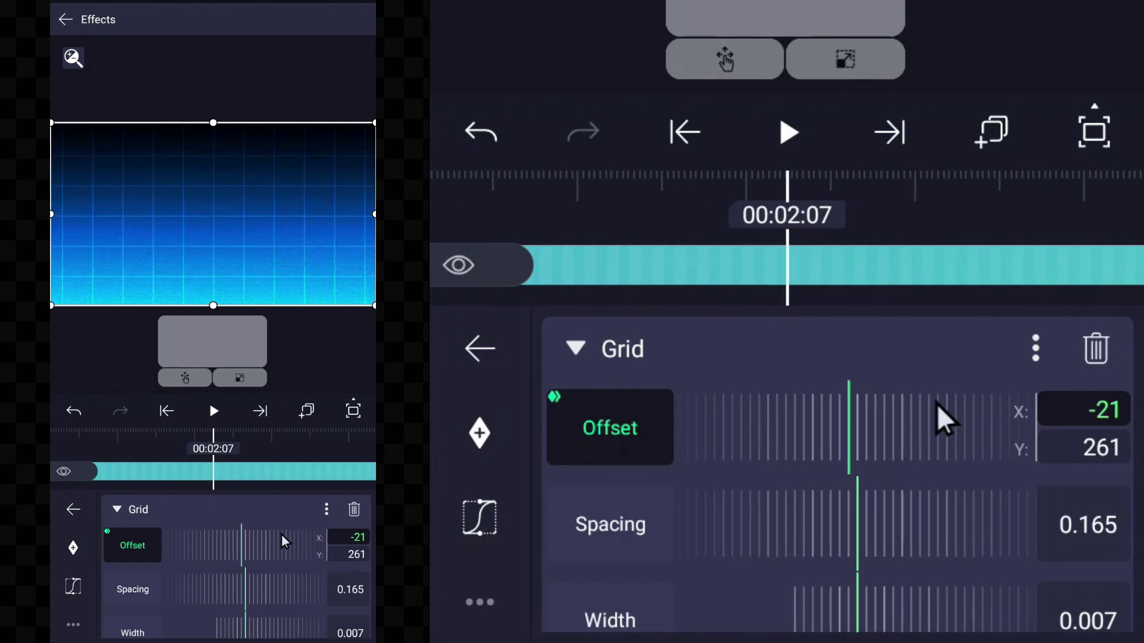